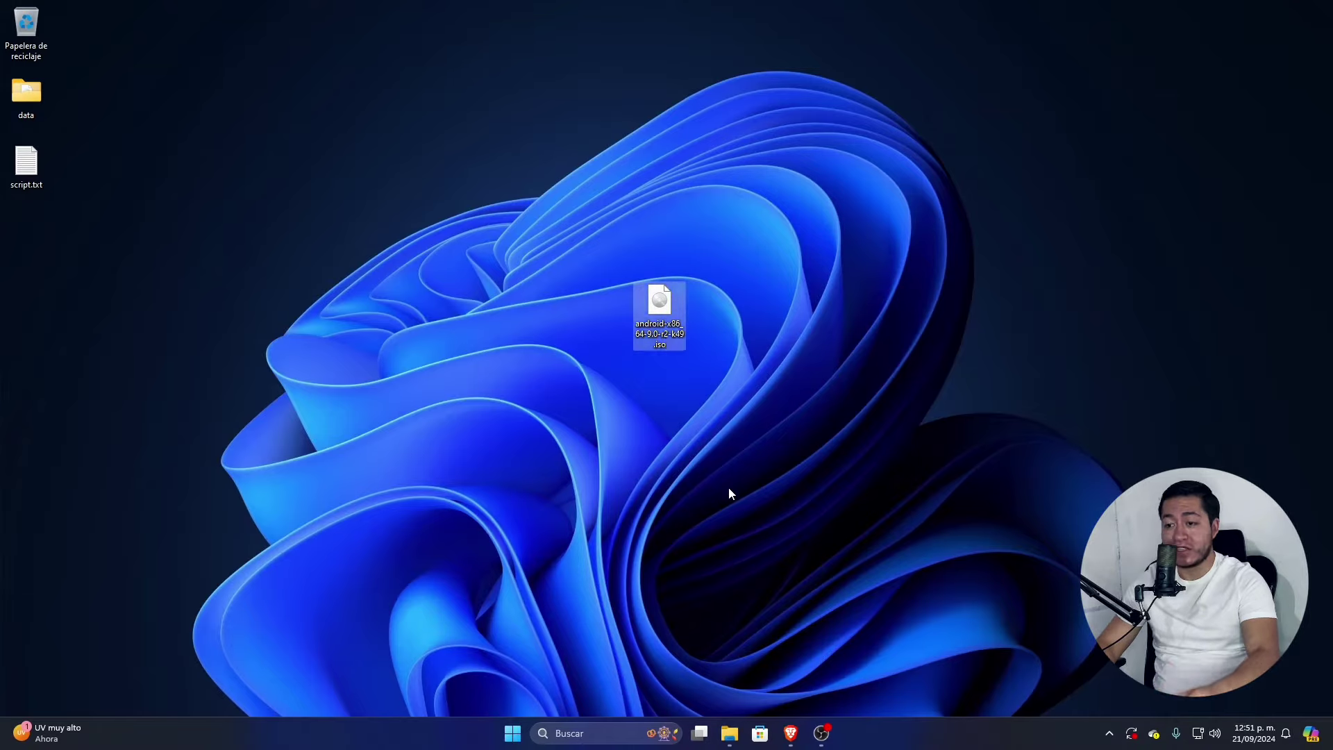
- In the browser, go from the Android-x86 site to its SourceForge downloads and open the Release 9.0 folder
left_click(792, 733)
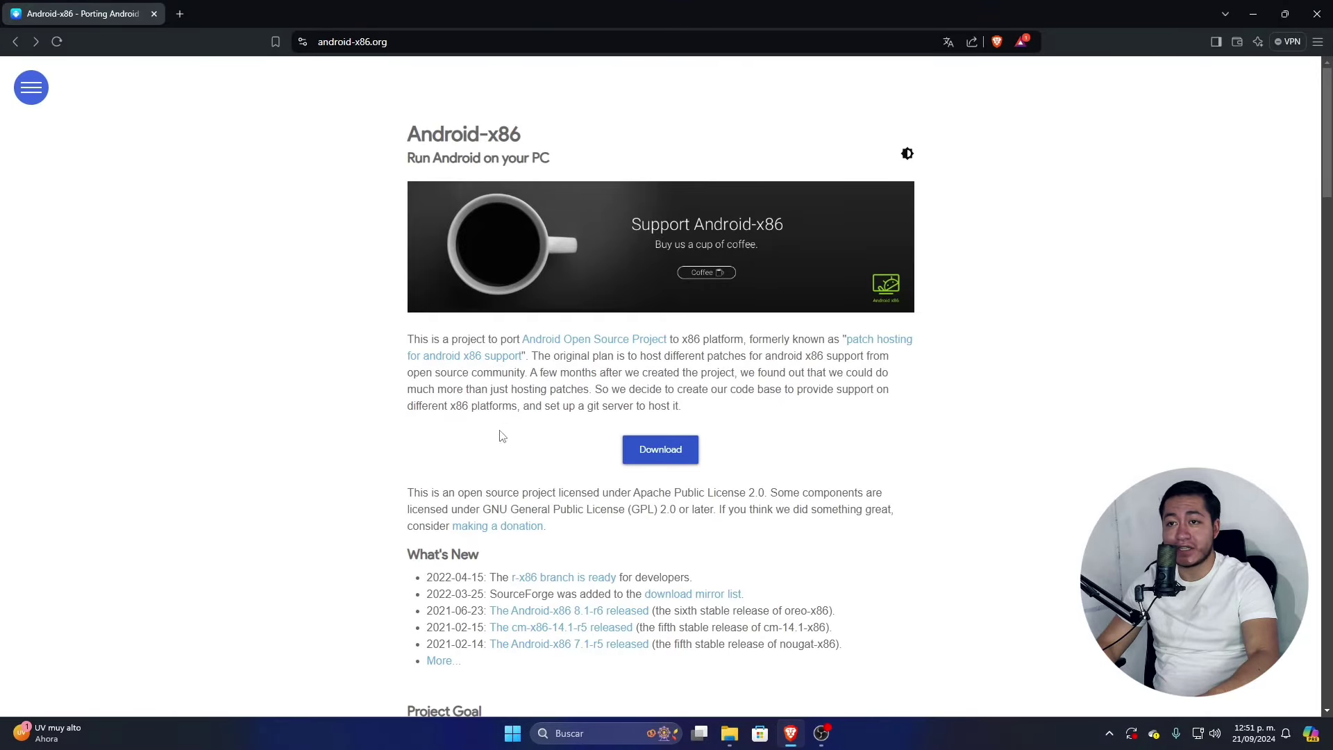
scroll(517, 506, "down", 1)
scroll(518, 505, "down", 2)
scroll(536, 497, "up", 2)
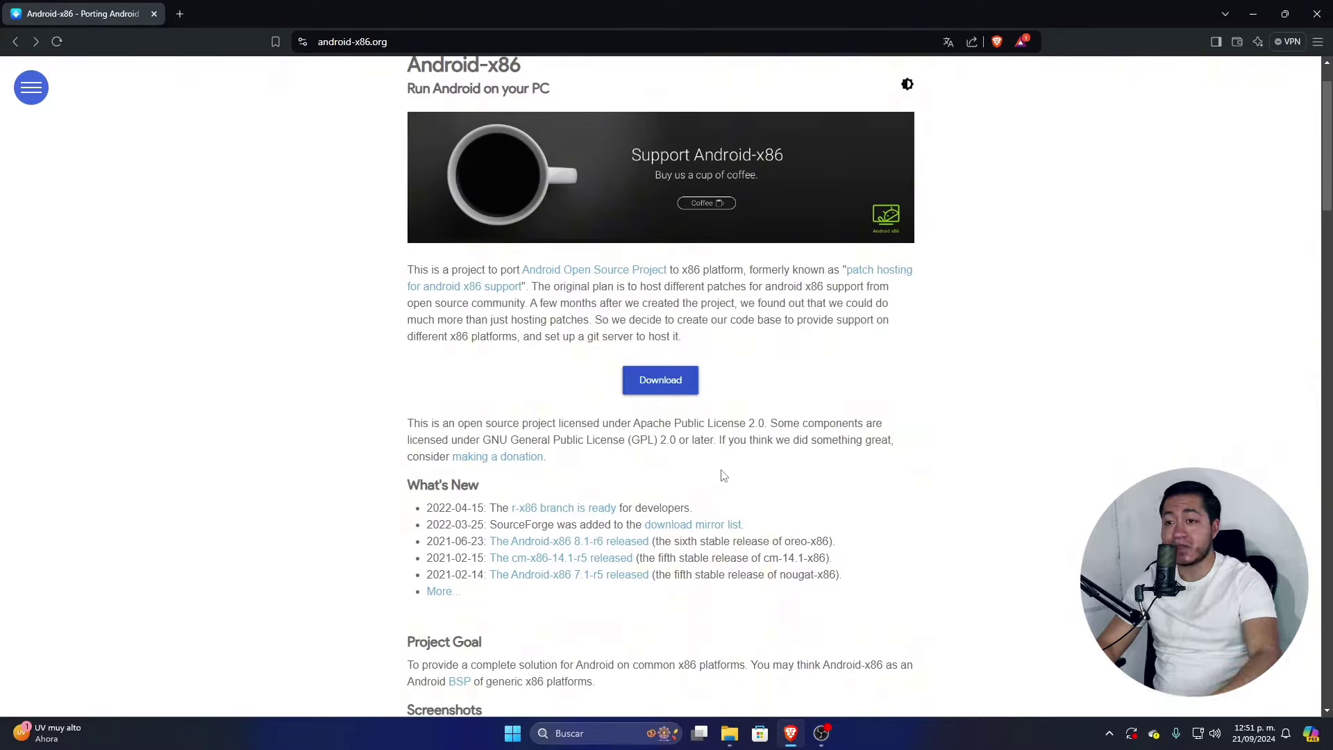
left_click(674, 386)
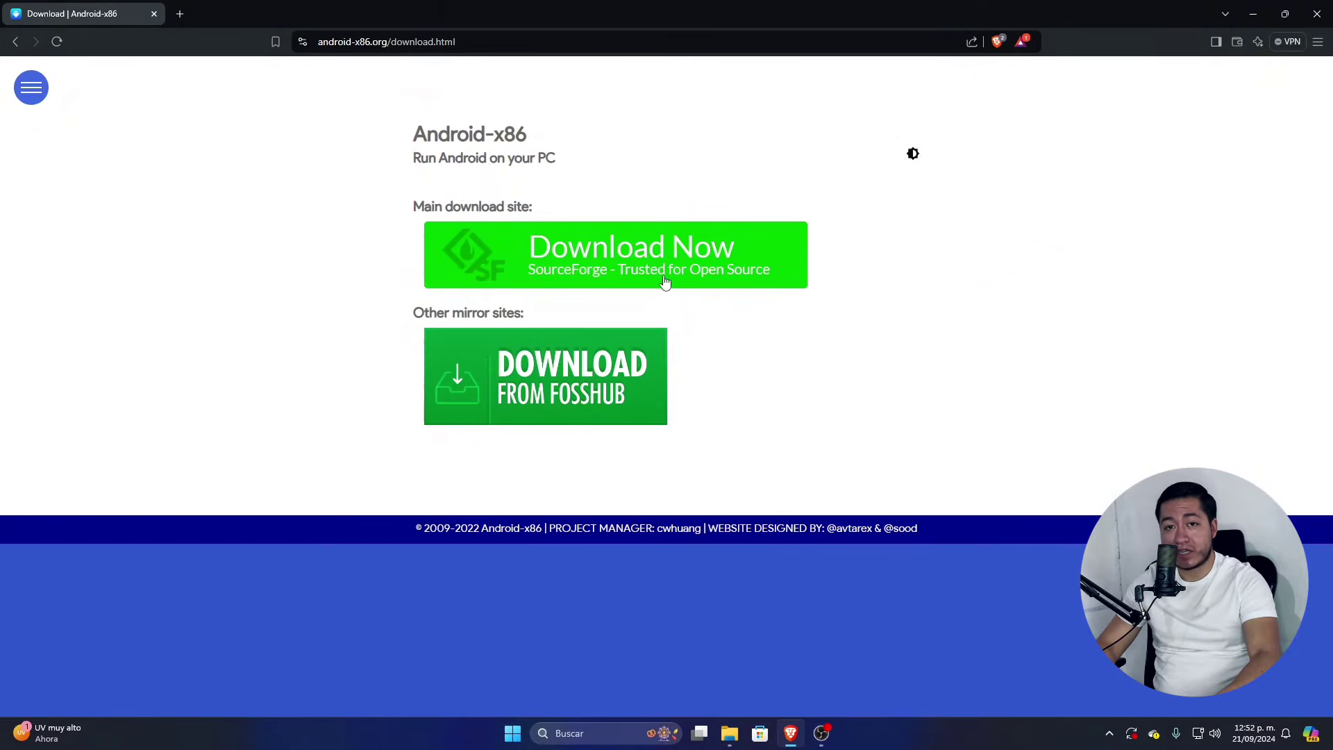
left_click(579, 258)
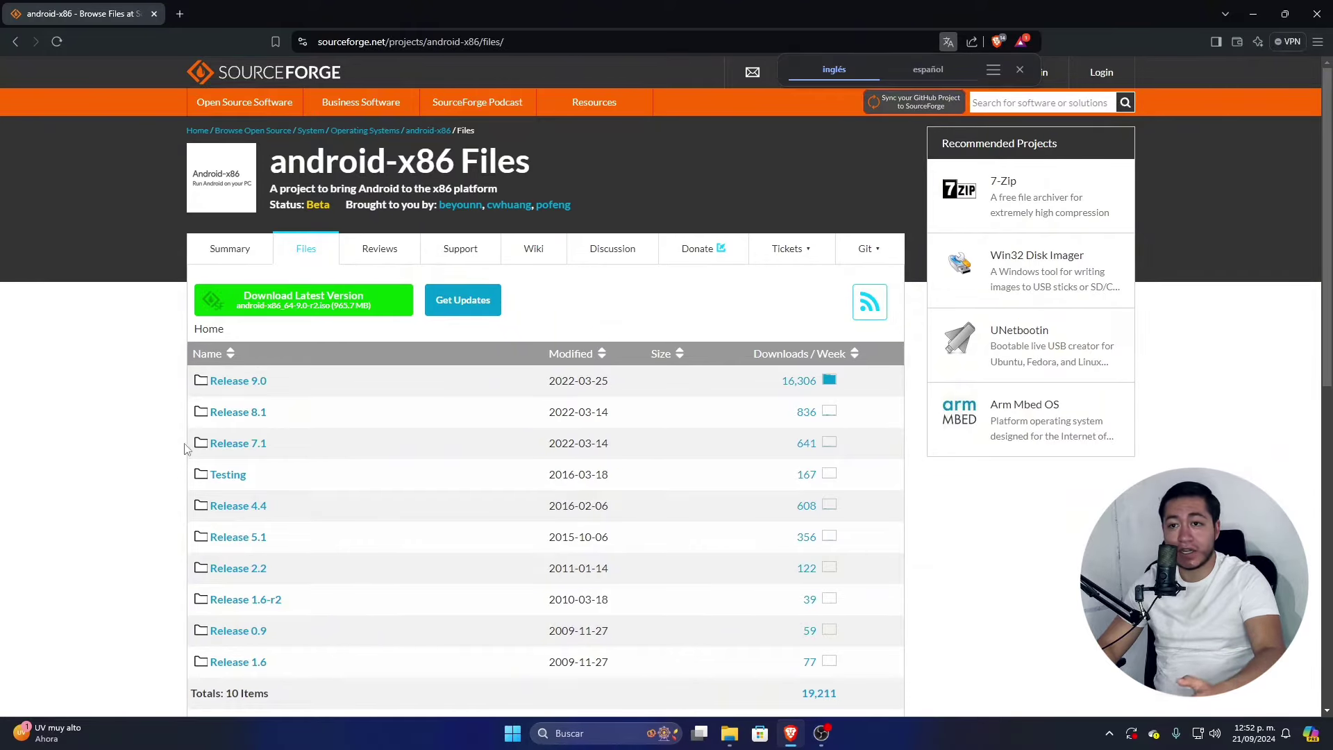
left_click(246, 387)
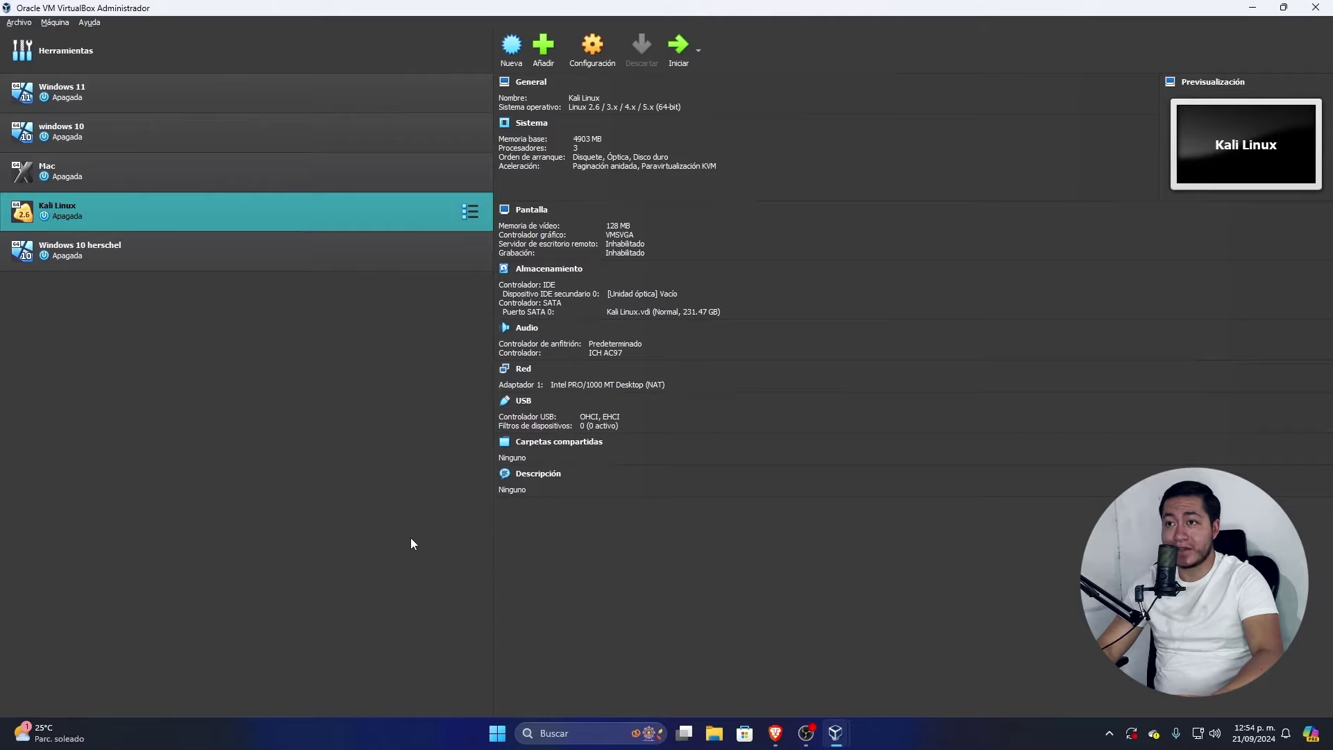
- In VirtualBox, start a new virtual machine named Android with type Linux and version Other Linux (64-bit)
left_click(514, 56)
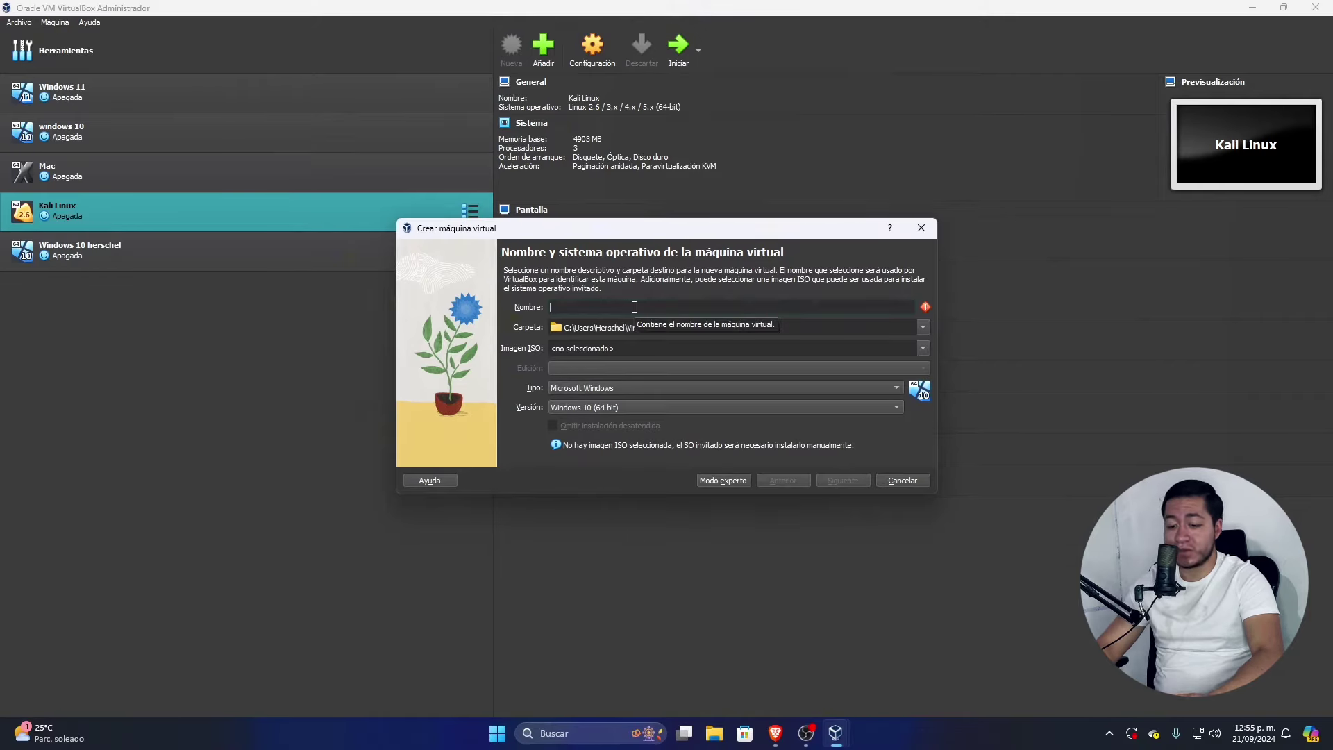
type("And")
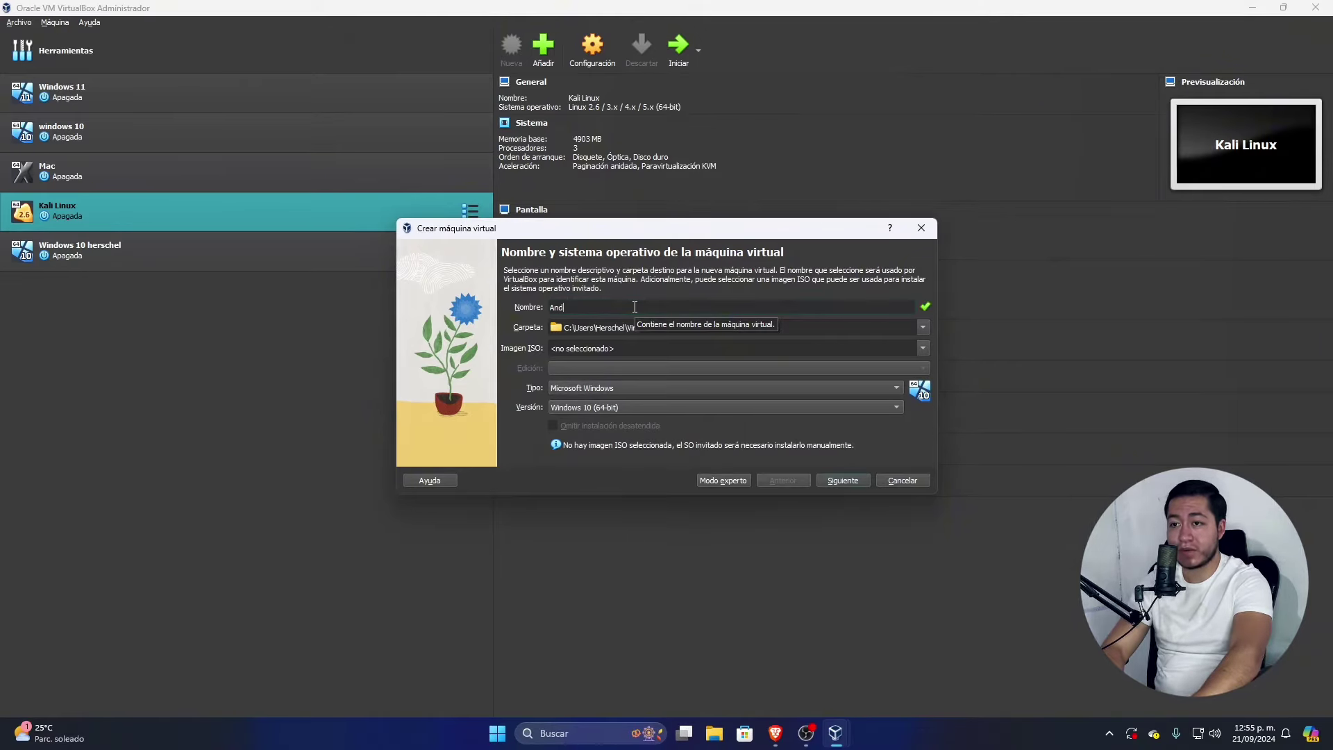
type("roid")
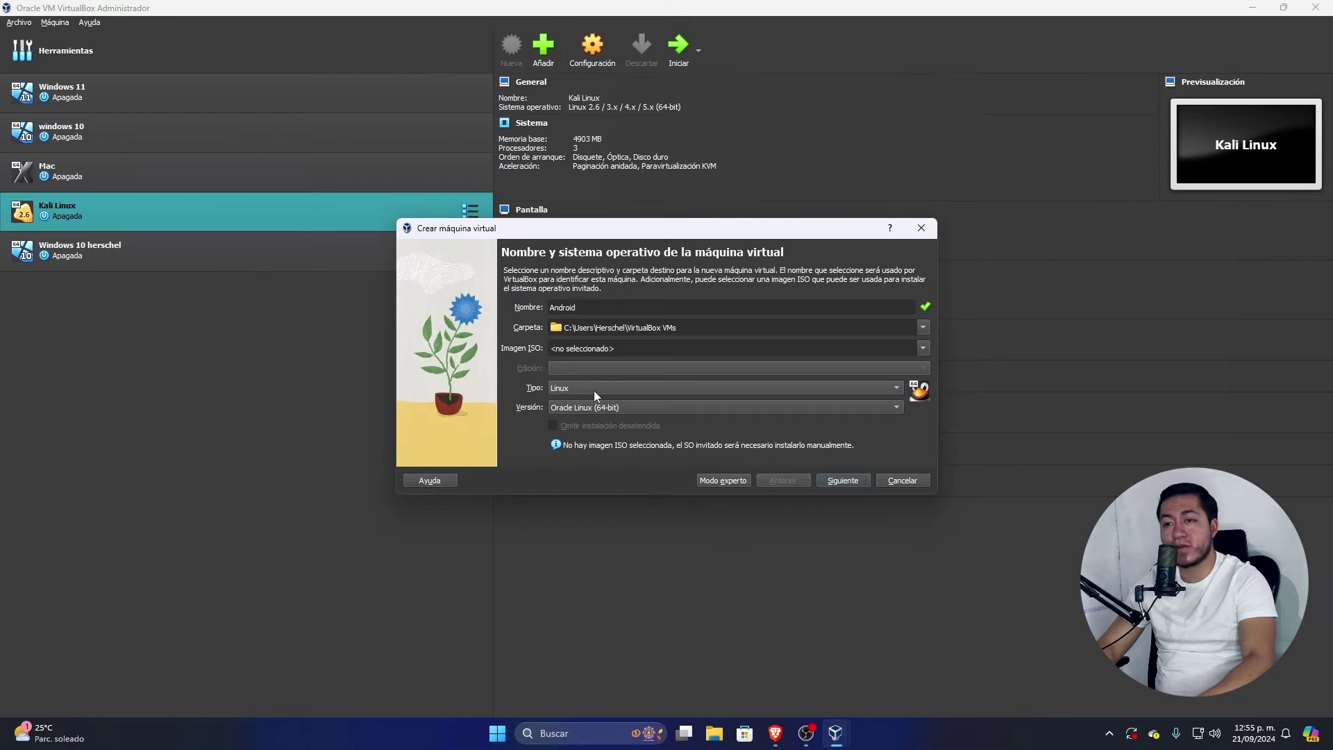
left_click(594, 390)
left_click(598, 396)
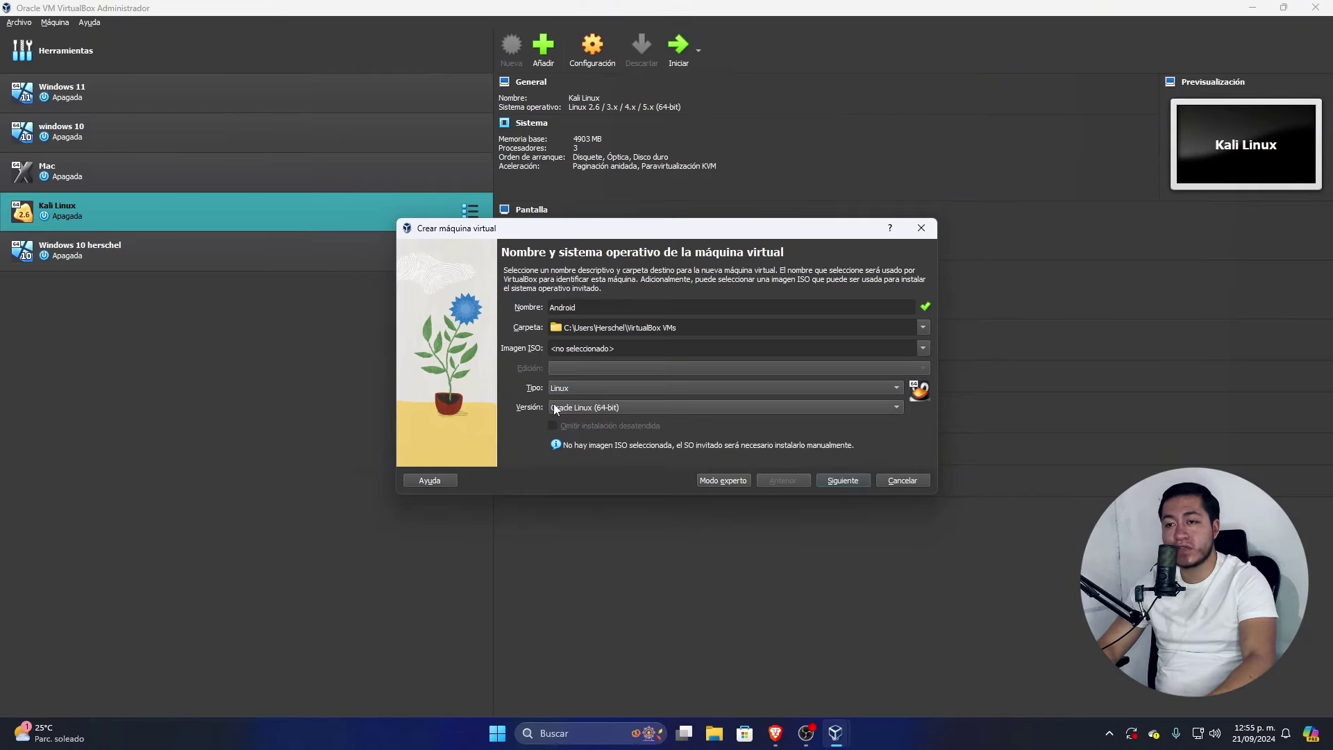
left_click(600, 410)
scroll(628, 581, "down", 3)
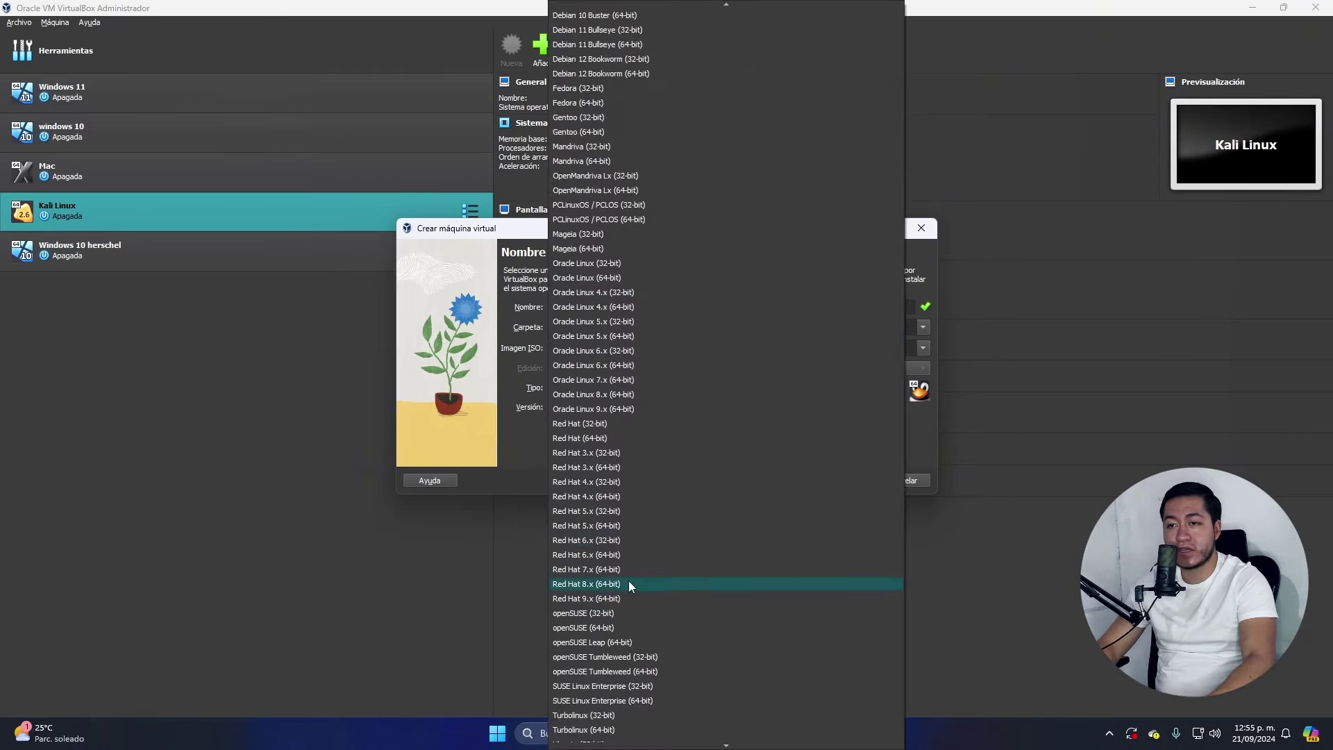
scroll(627, 700, "down", 8)
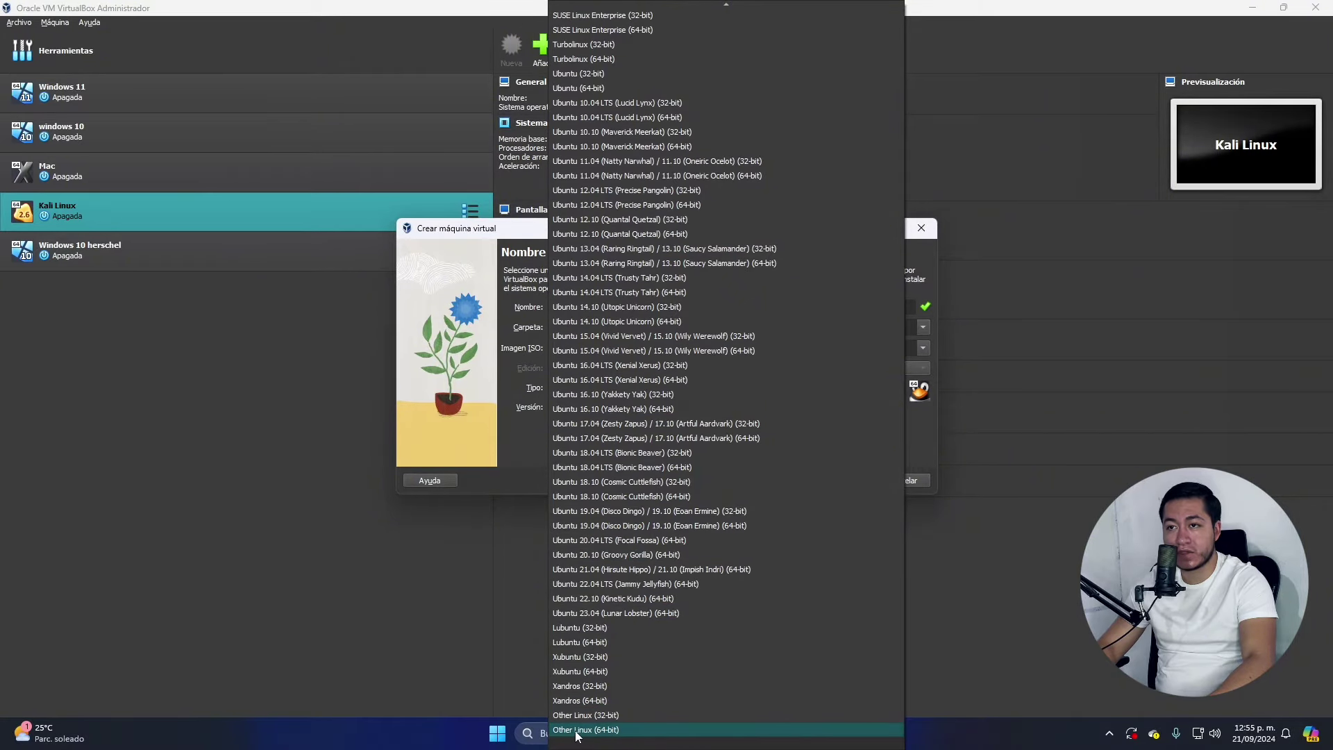
left_click(670, 731)
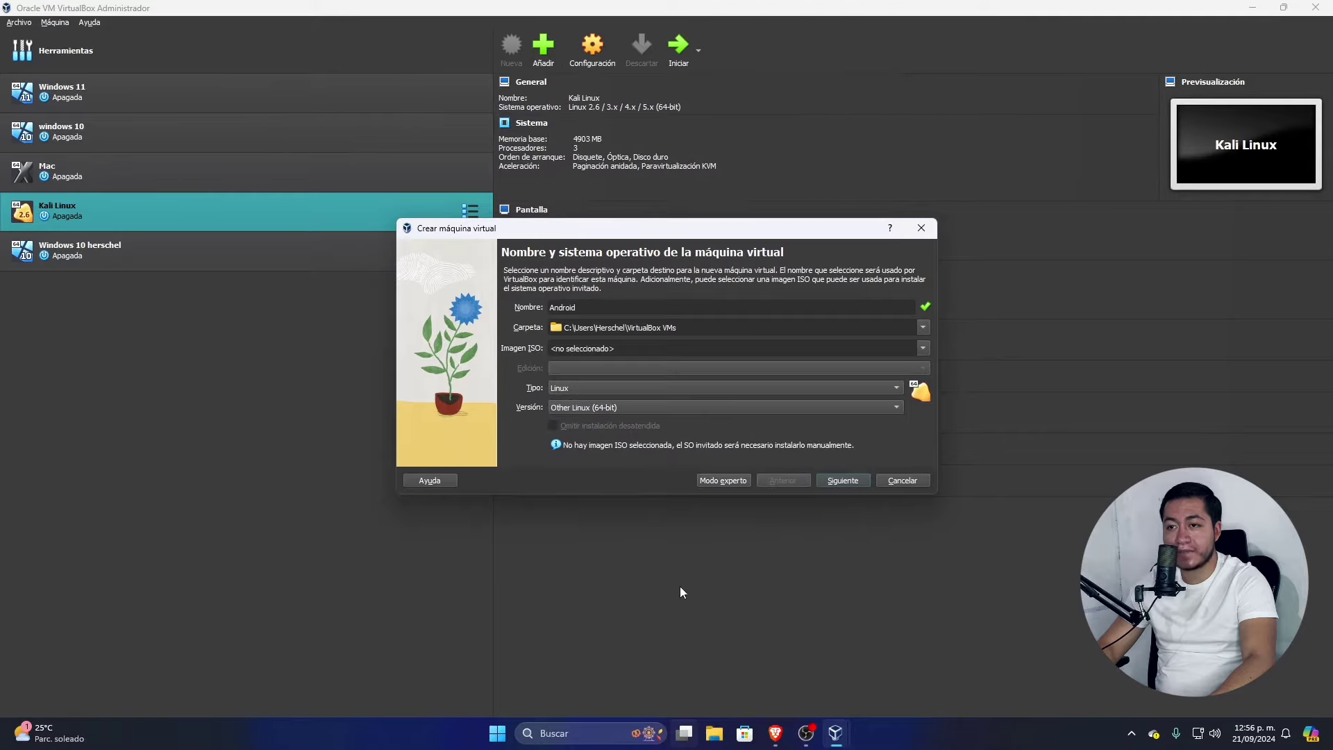
left_click(843, 480)
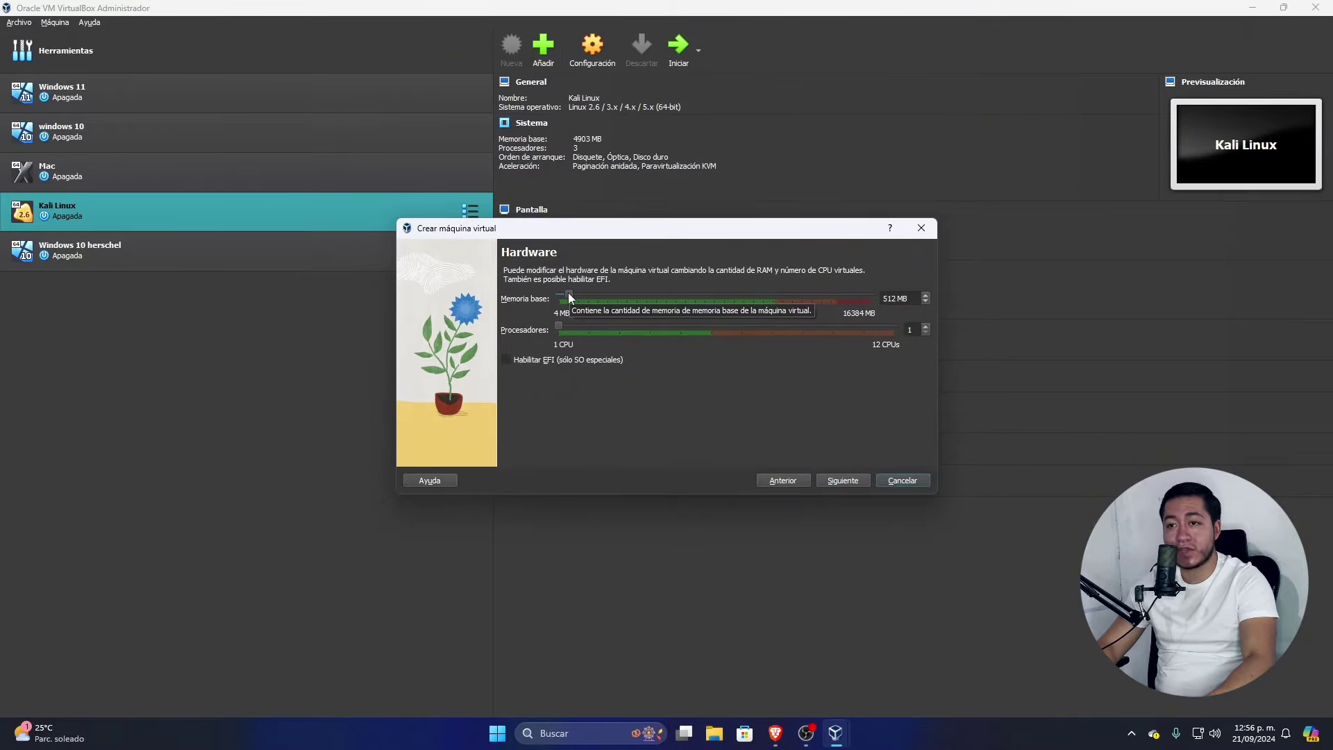
- Give the new virtual machine 8633 MB of base memory and 3 processors
left_click_drag(568, 293, 614, 309)
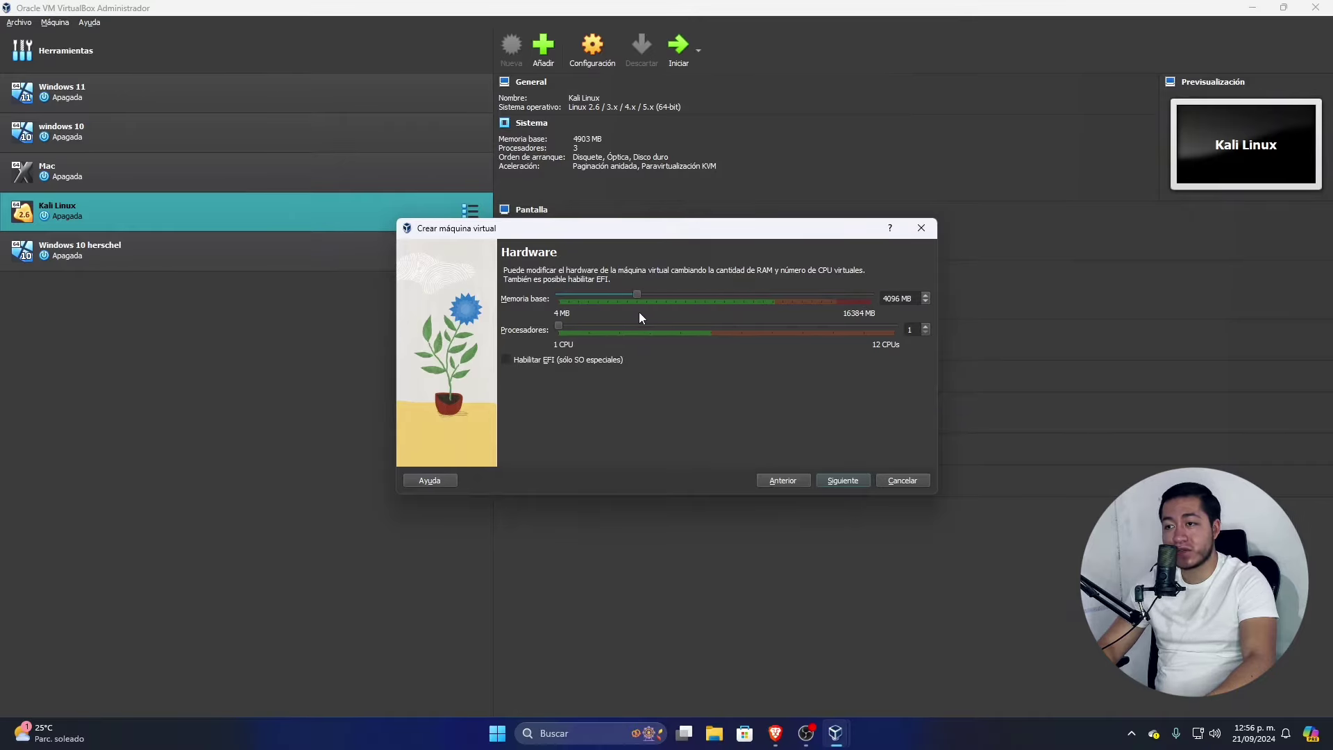
left_click_drag(641, 313, 610, 309)
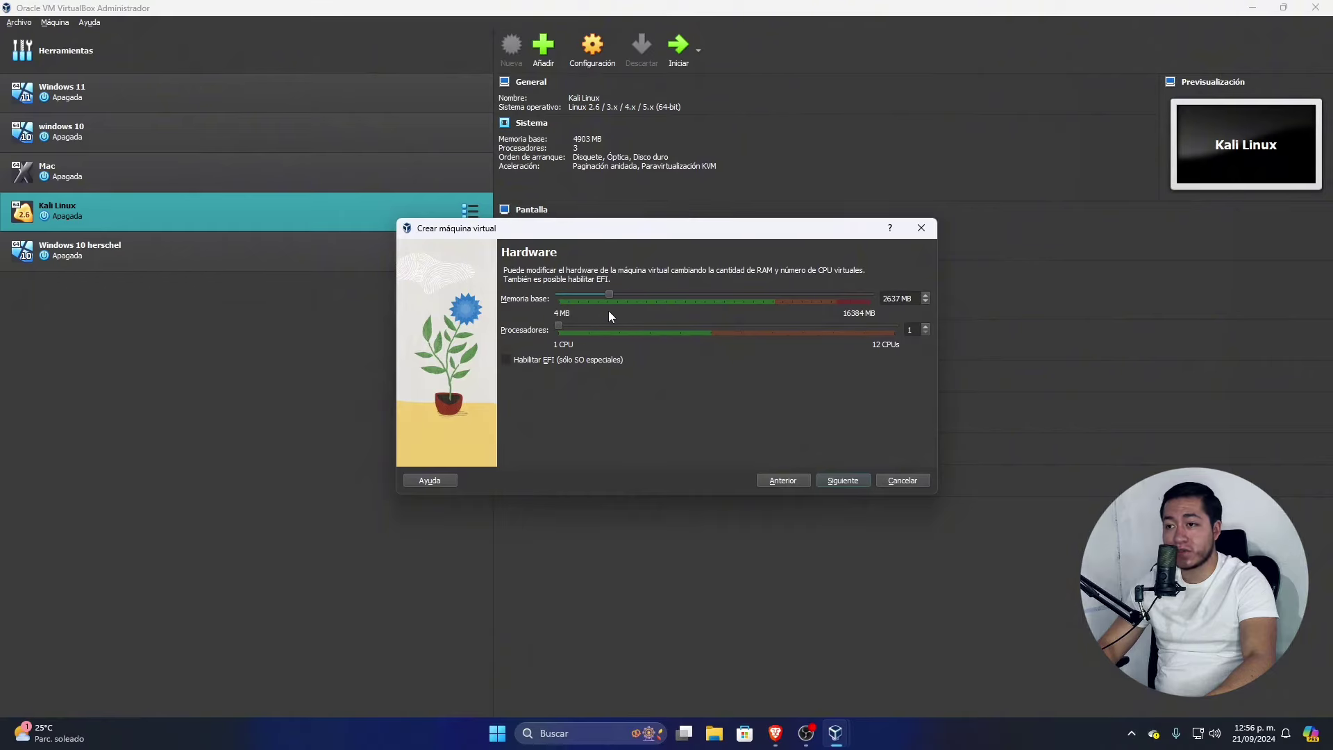
left_click_drag(622, 316, 722, 317)
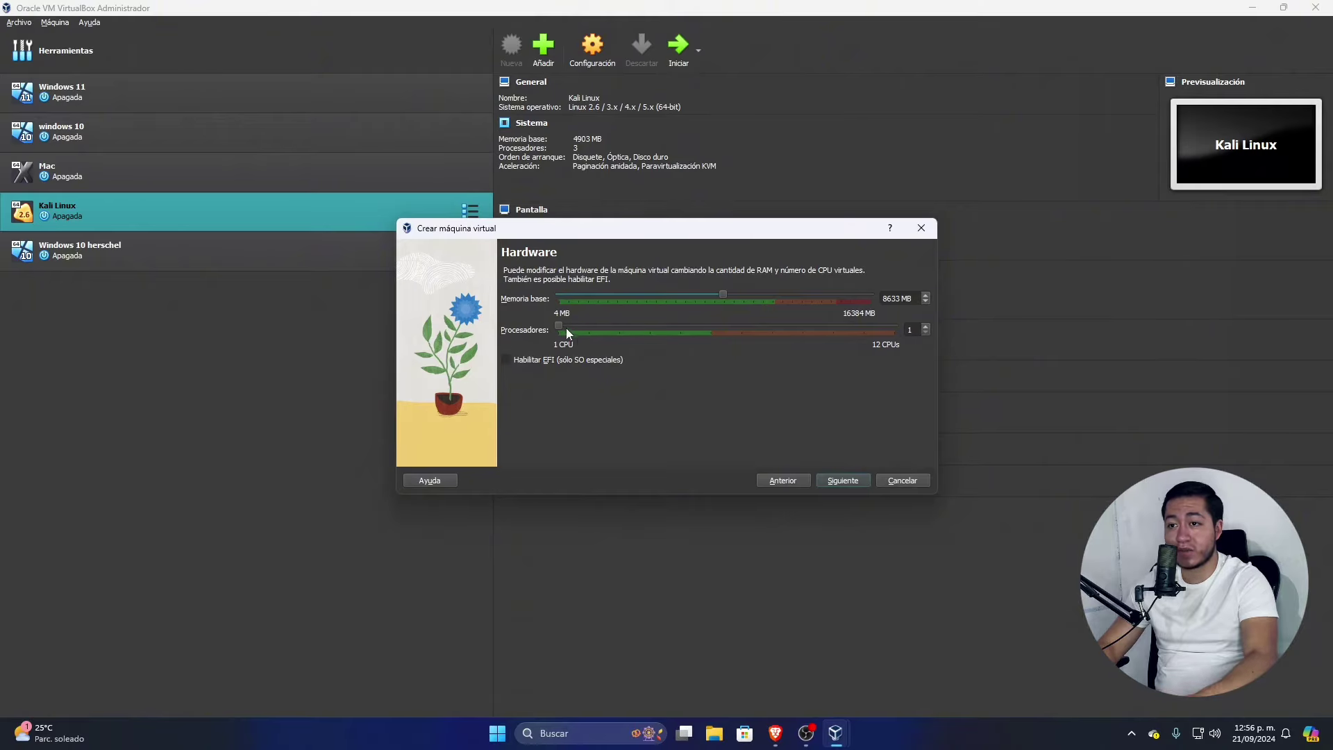
left_click_drag(561, 326, 696, 342)
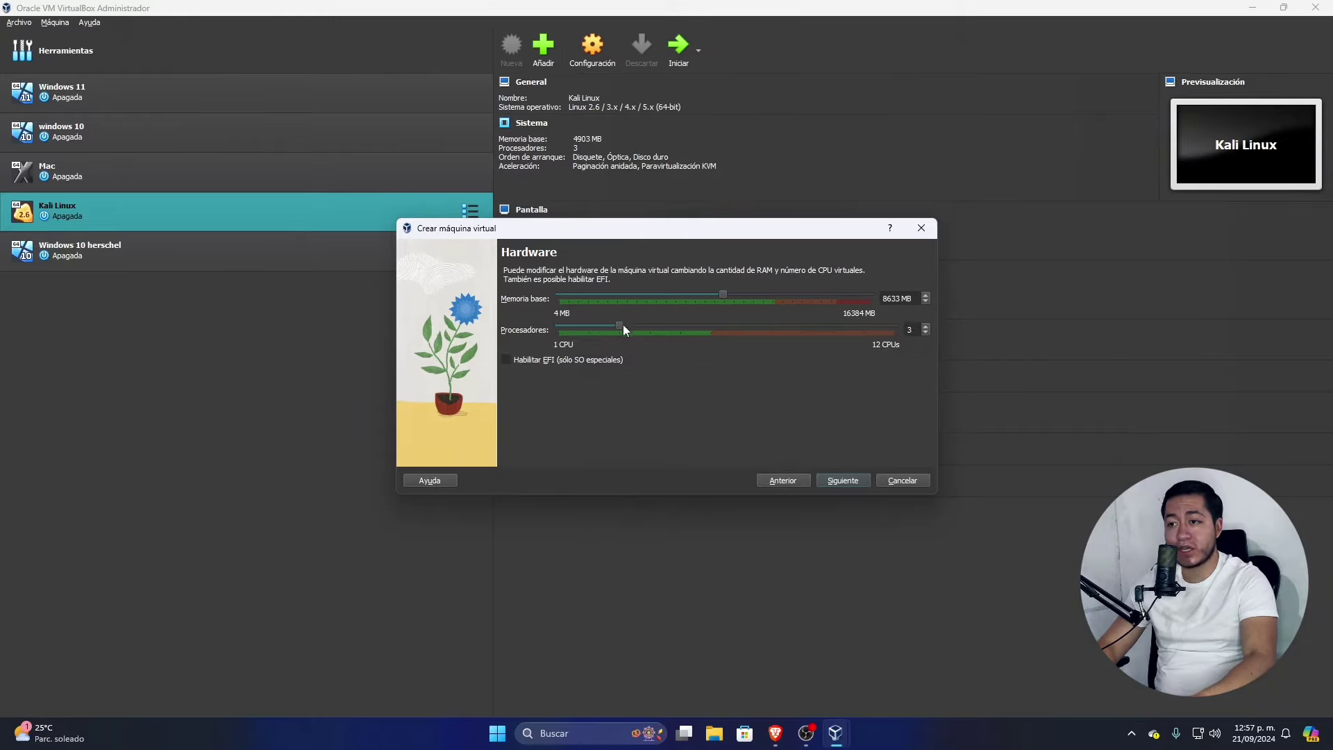
left_click(842, 483)
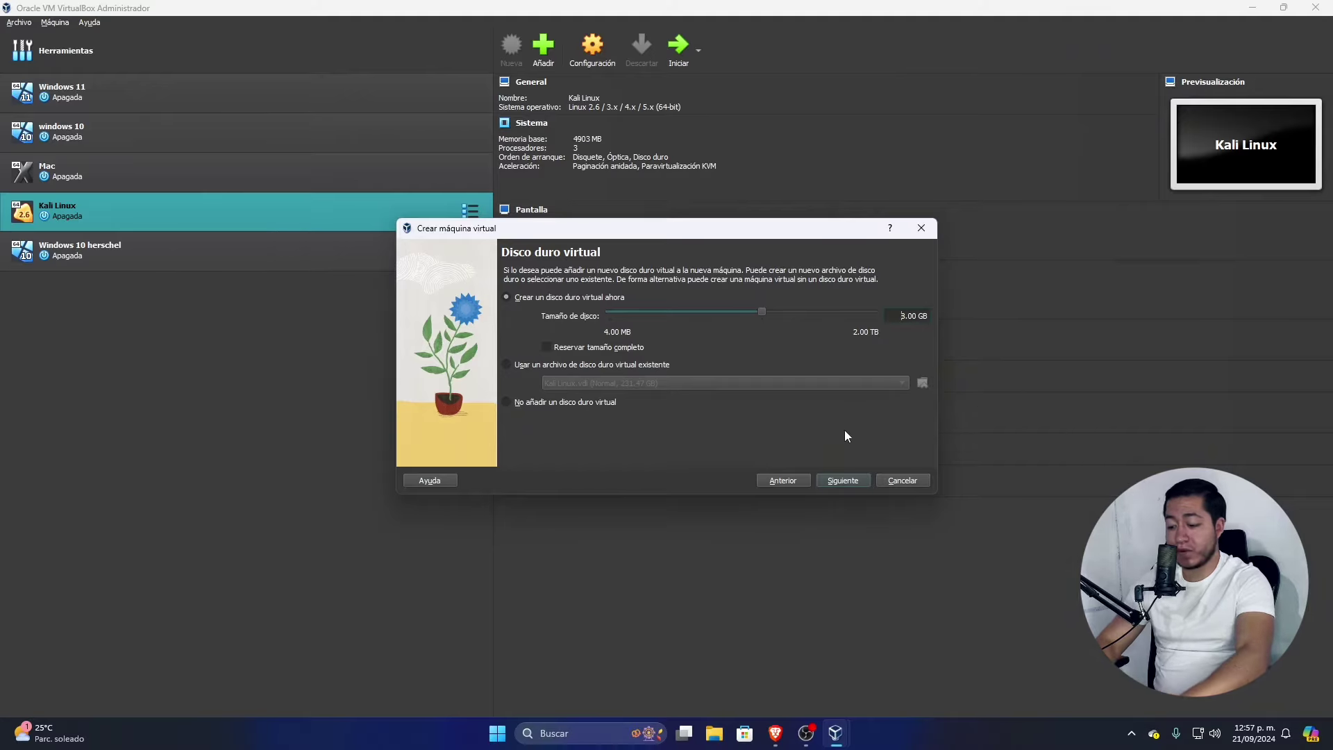
- Set the new virtual hard disk's size to 180 GB and finish creating the machine
type("1")
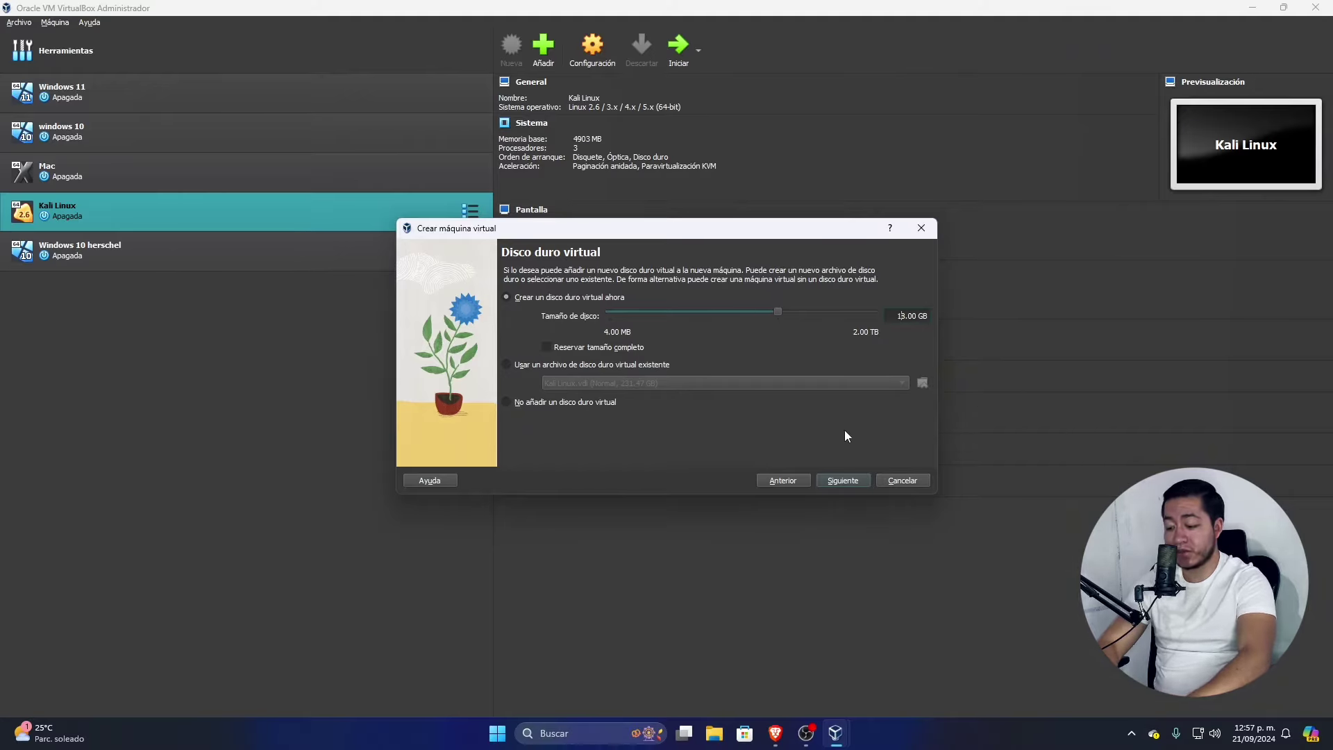
key("Right")
type("0")
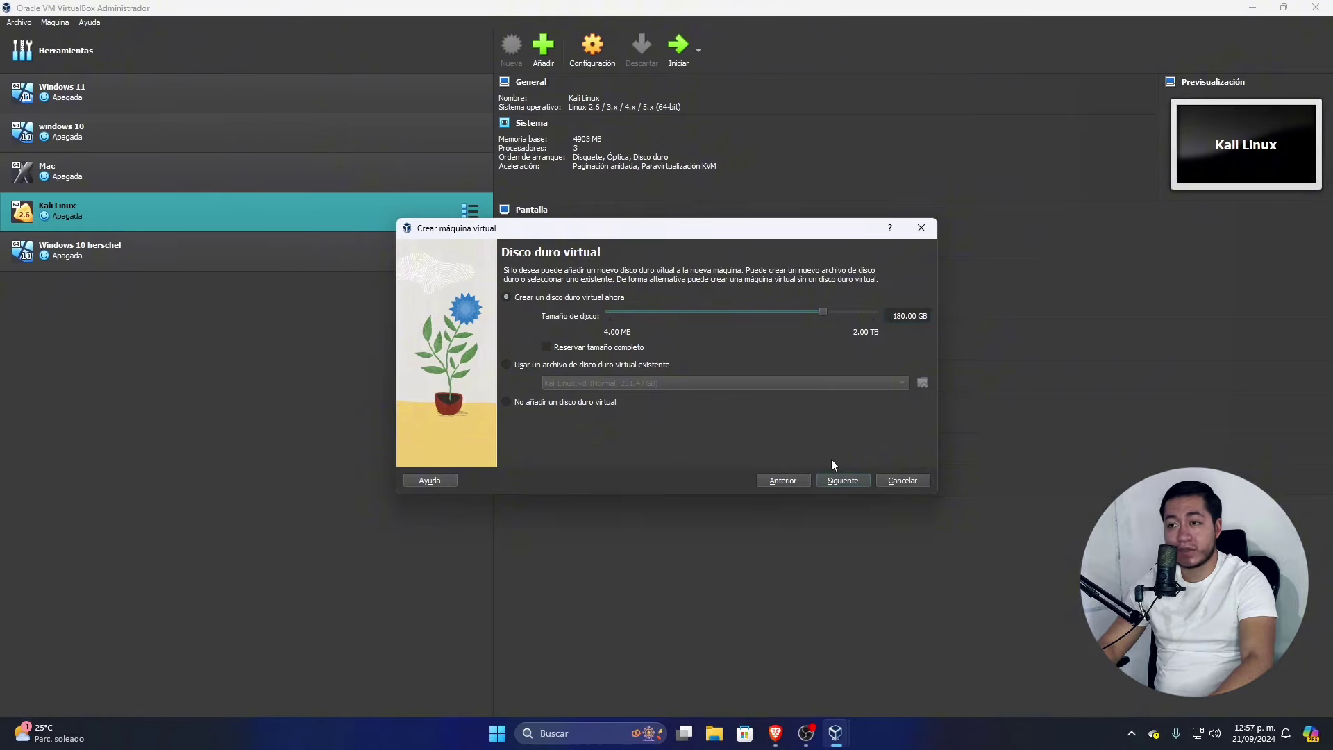
left_click(844, 481)
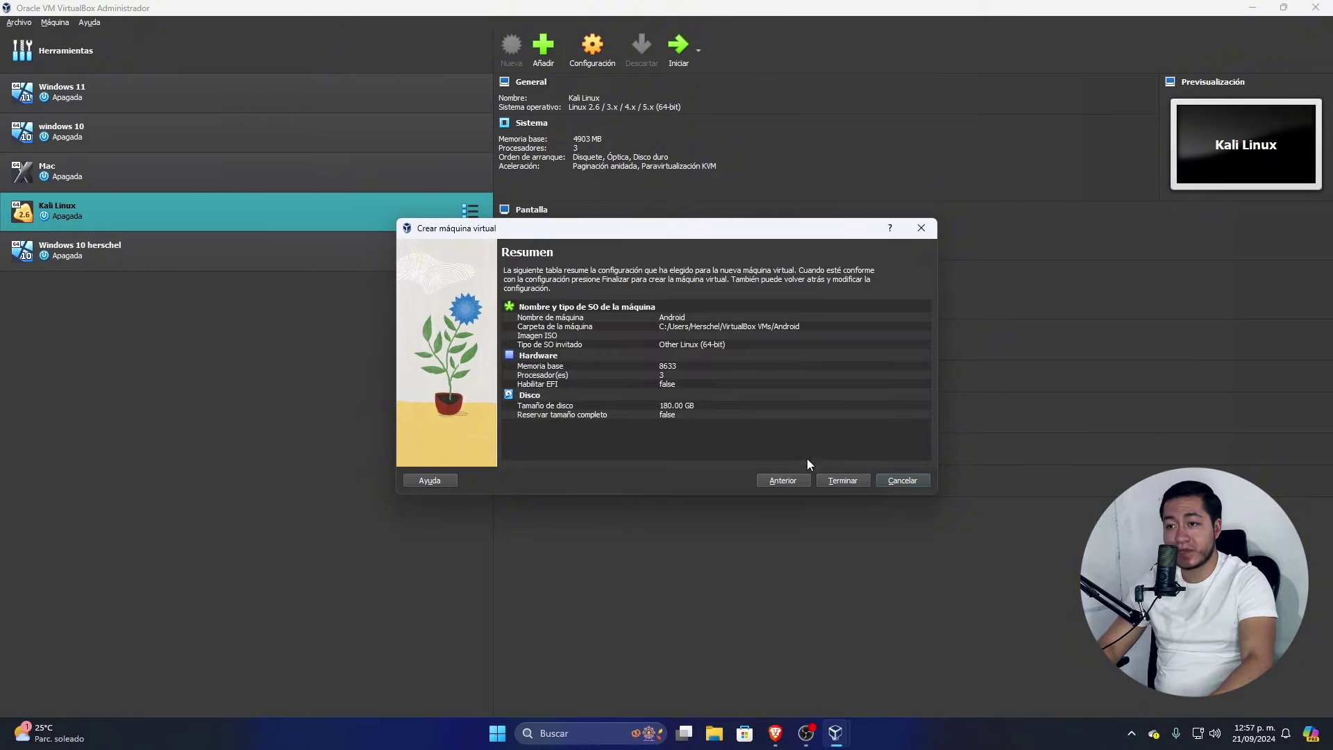
left_click(840, 480)
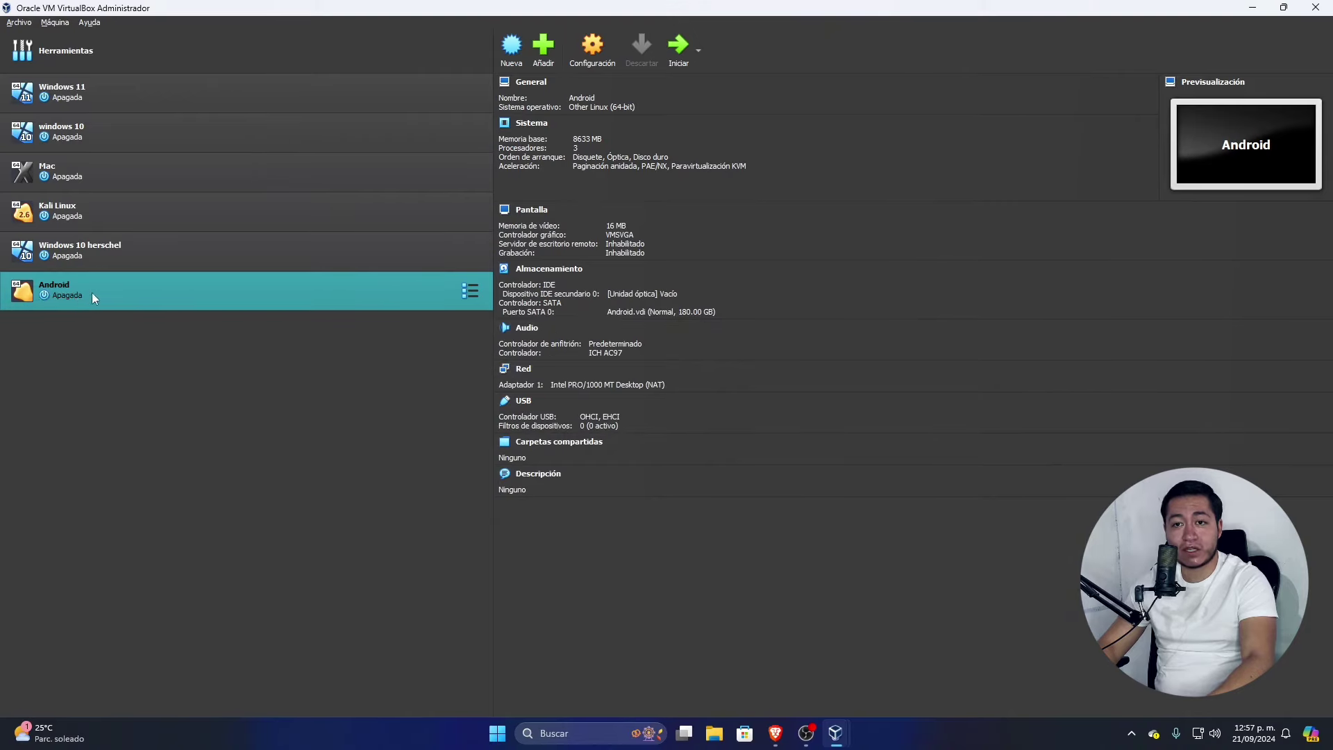
- In the Android machine's storage settings, load android-x86_64-9.0-r2-k49.iso from the desktop into the empty IDE optical drive
left_click(595, 50)
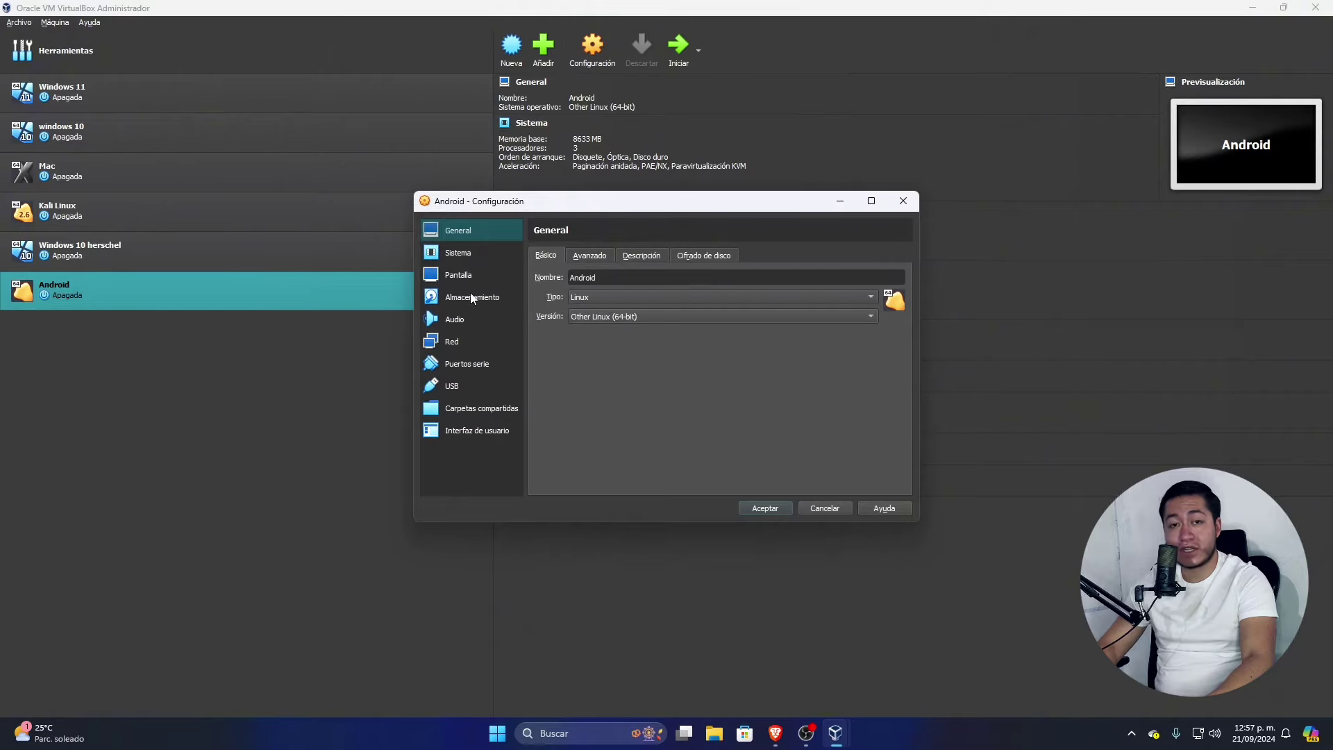
left_click(472, 297)
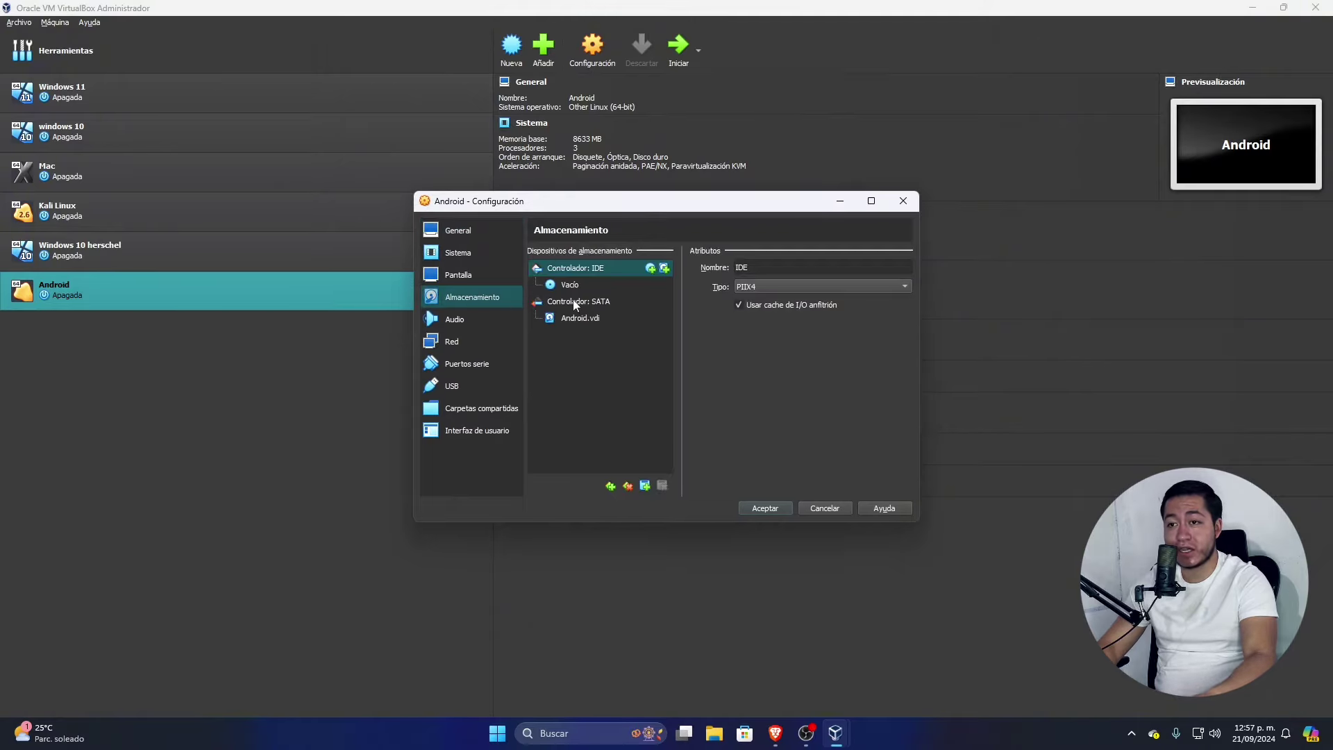
left_click(556, 285)
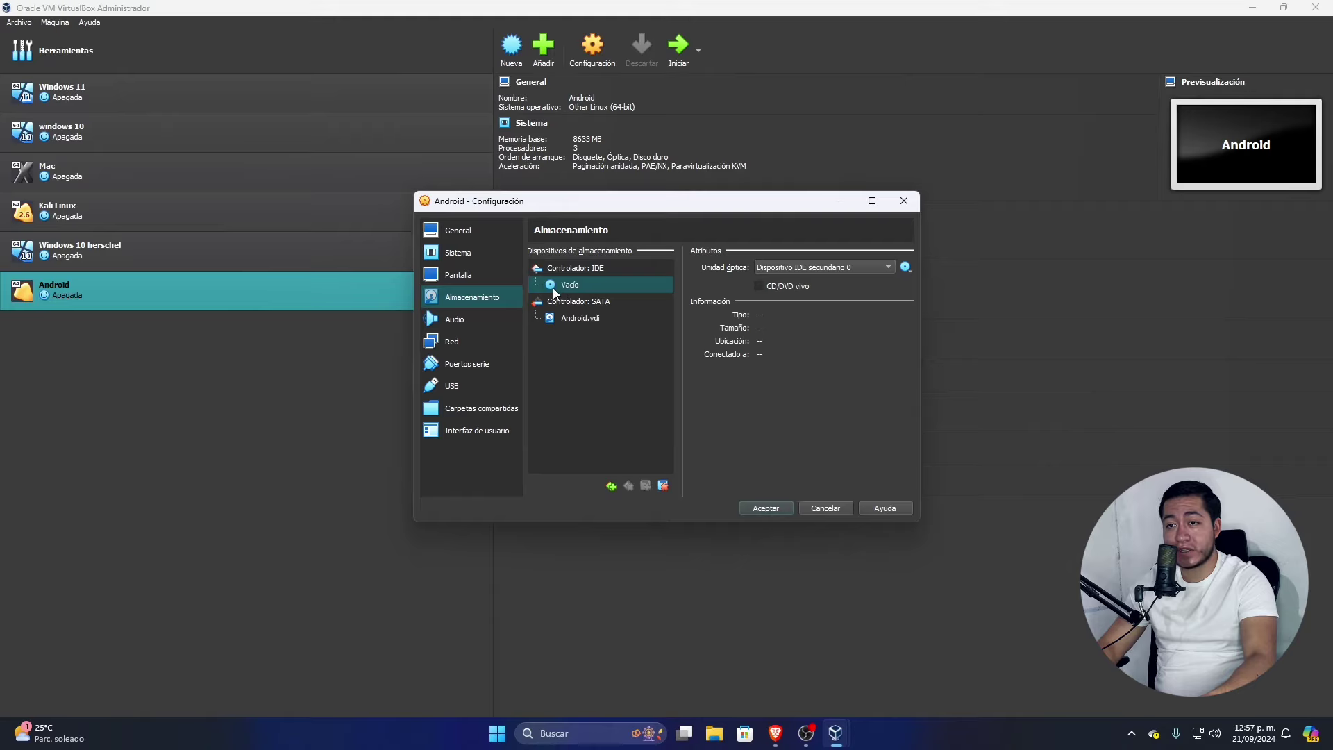
left_click(906, 268)
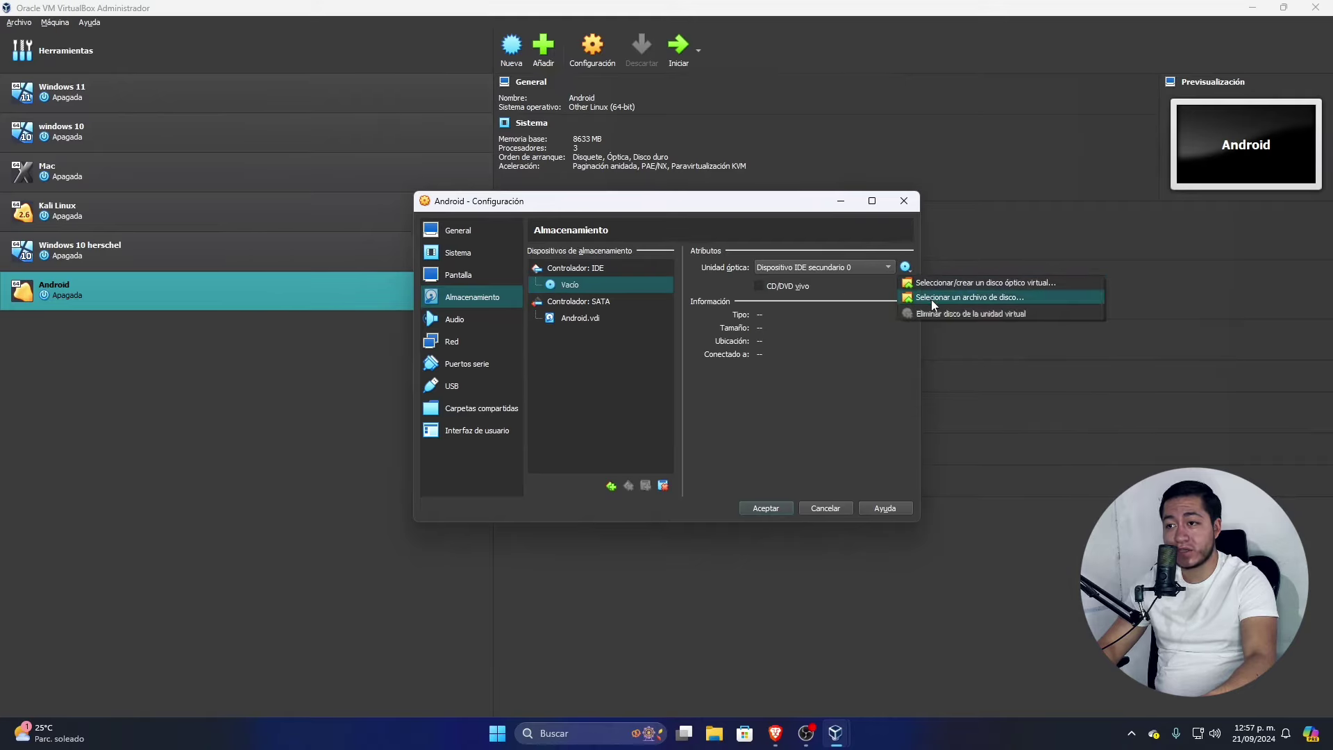
left_click(934, 299)
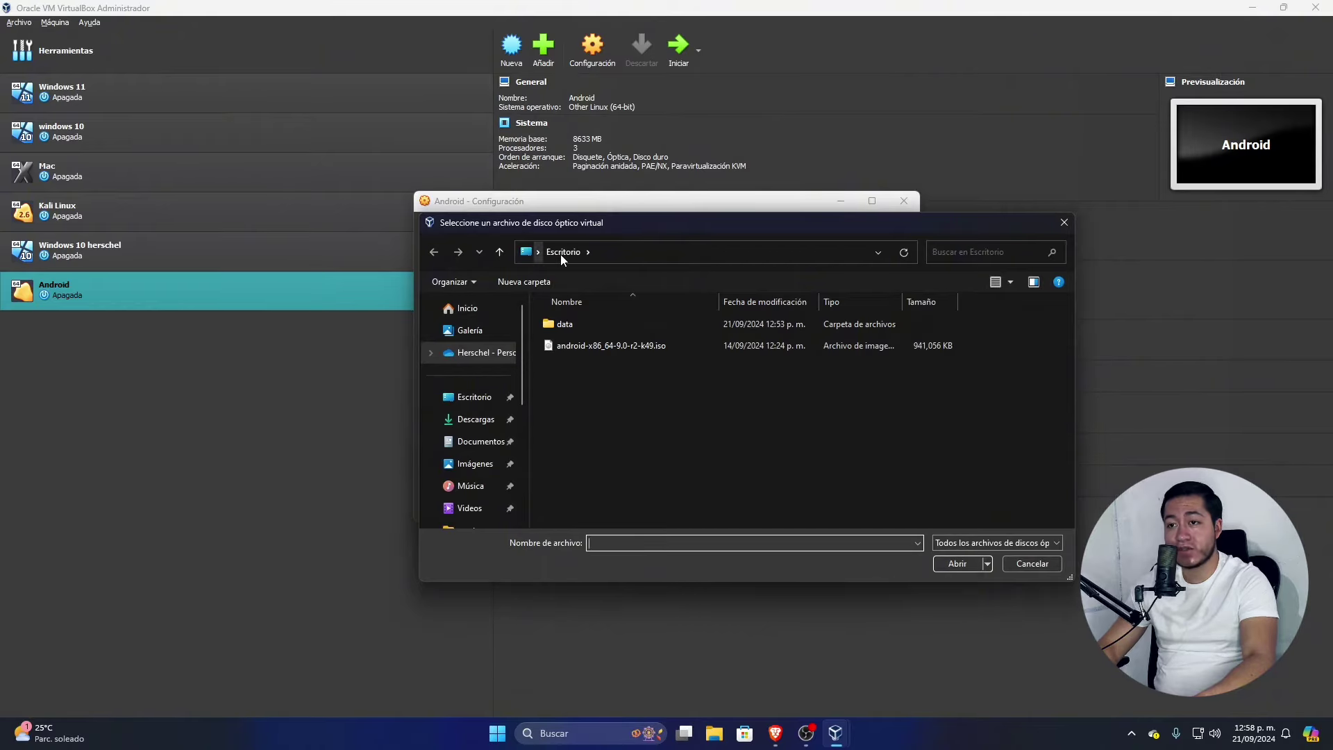
left_click(623, 345)
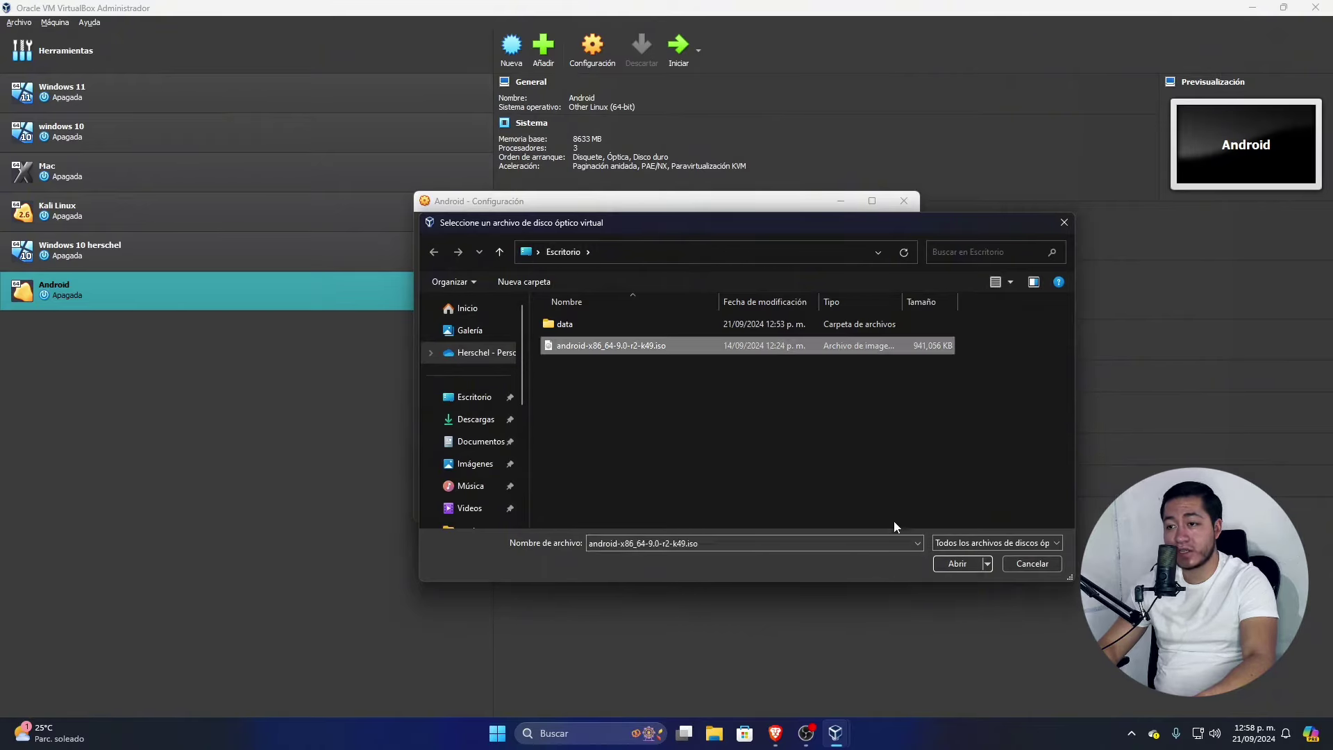
left_click(956, 564)
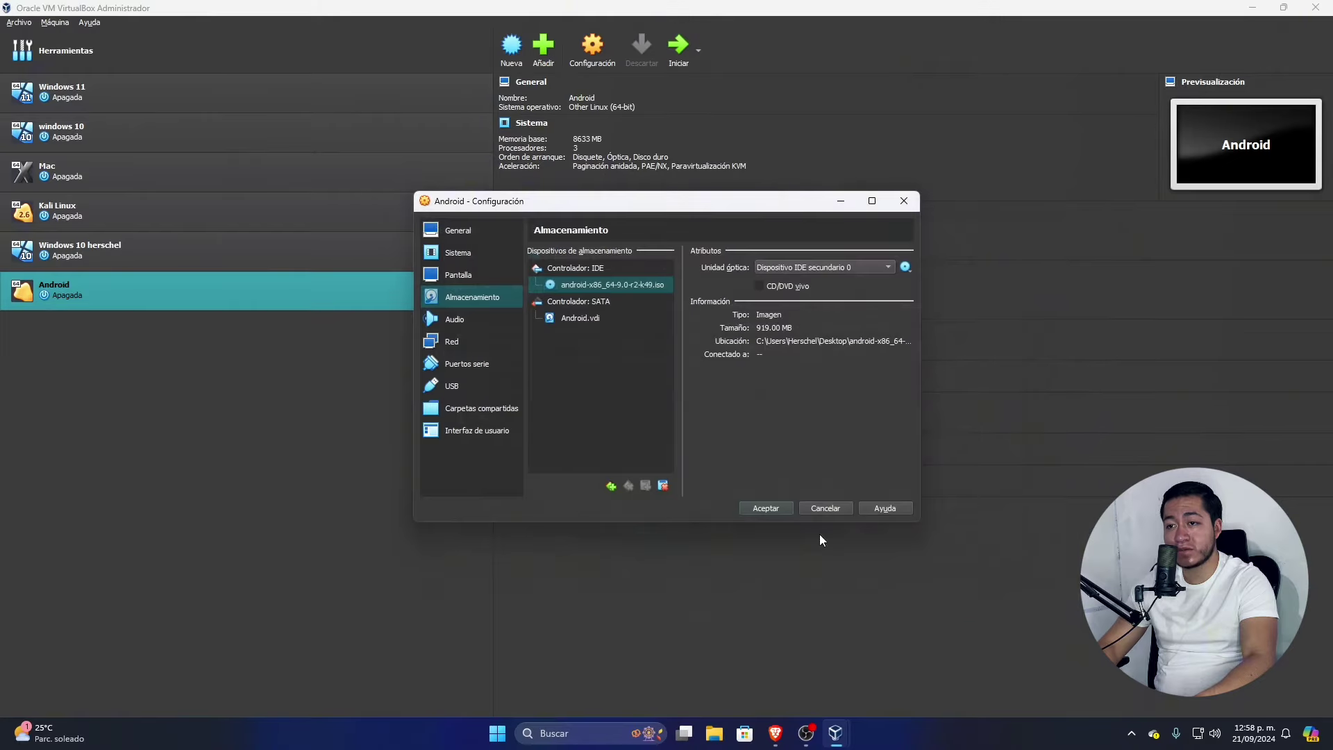
- Set the Android machine's video memory to 128 MB and save its settings
left_click(444, 278)
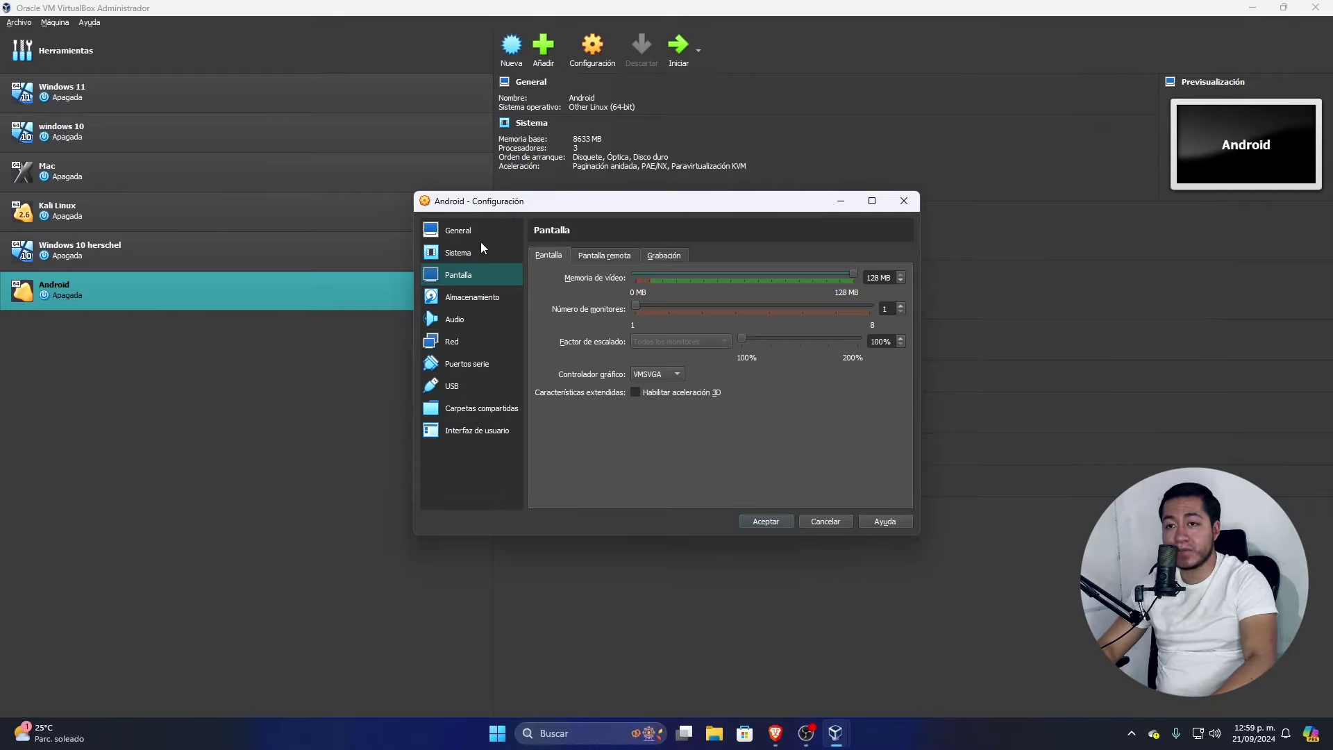
left_click(762, 522)
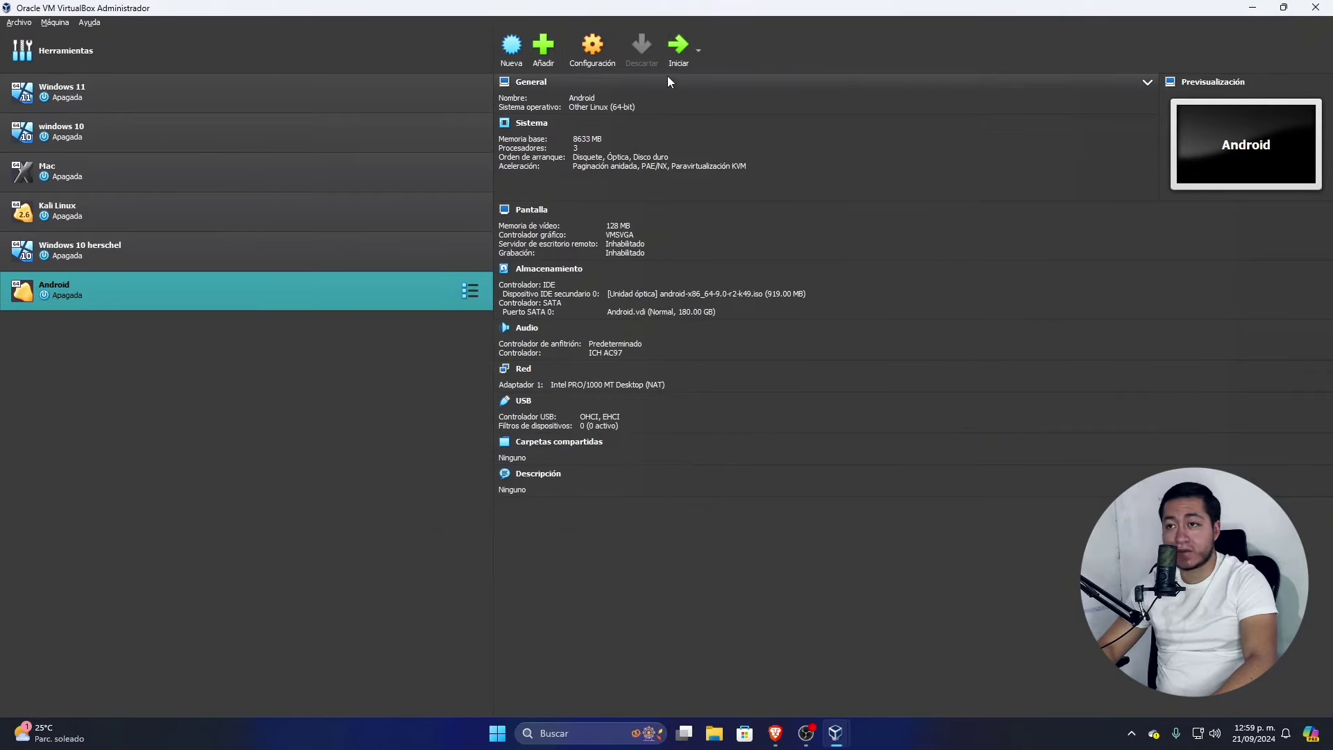
- Start the Android virtual machine and choose Installation - Install Android-x86 to harddisk in the boot menu
left_click(679, 48)
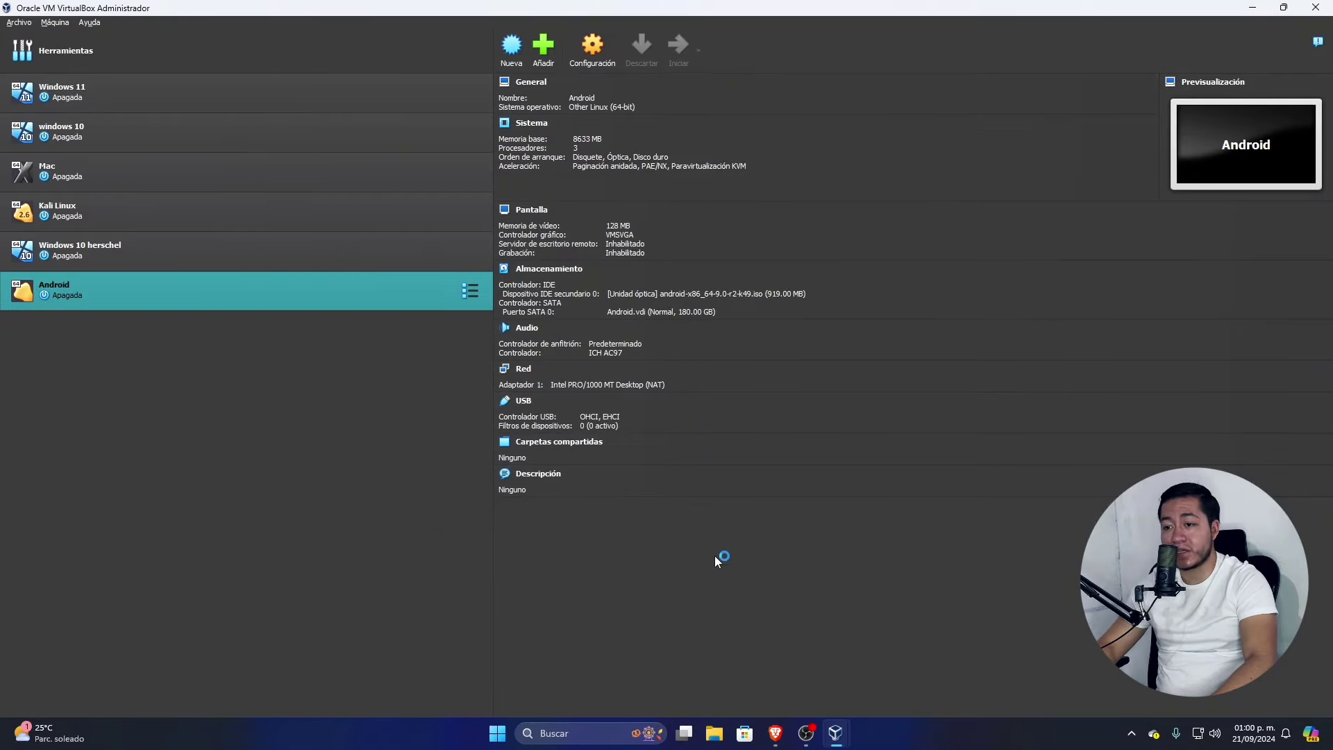
left_click(841, 167)
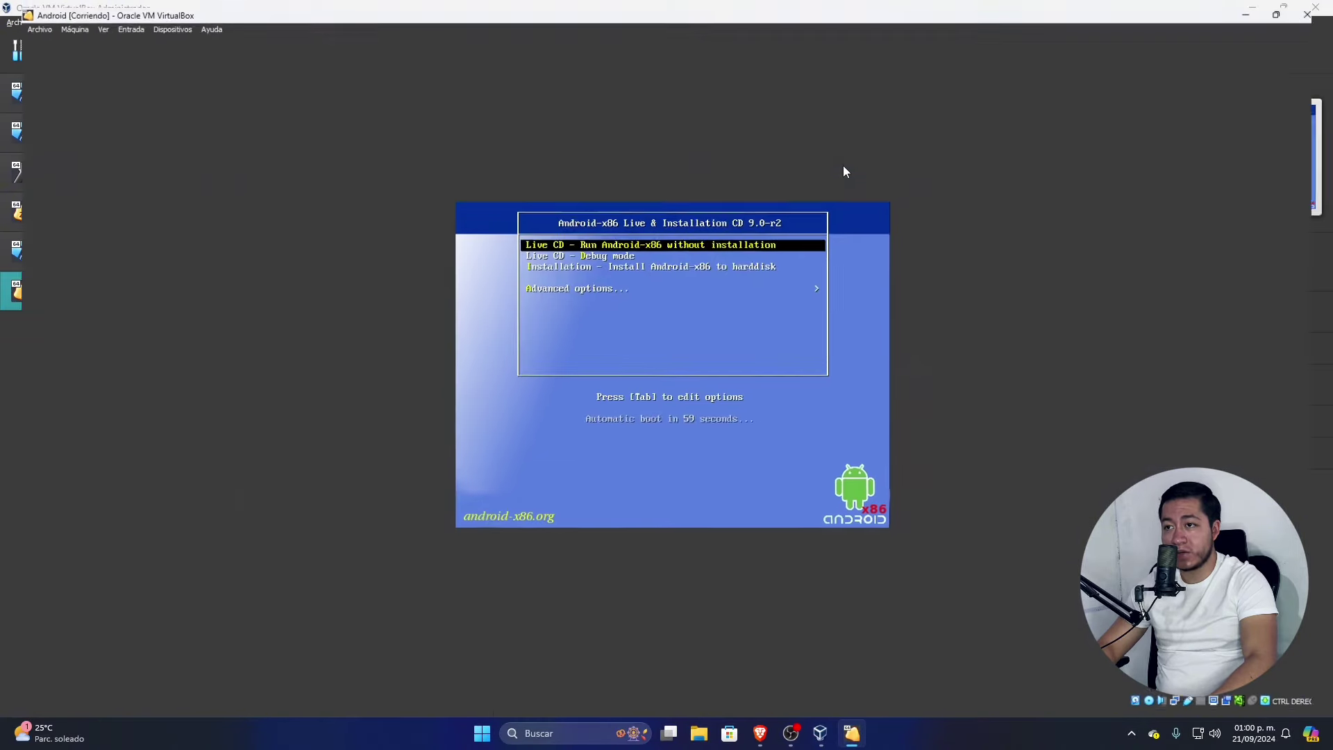
key("Down")
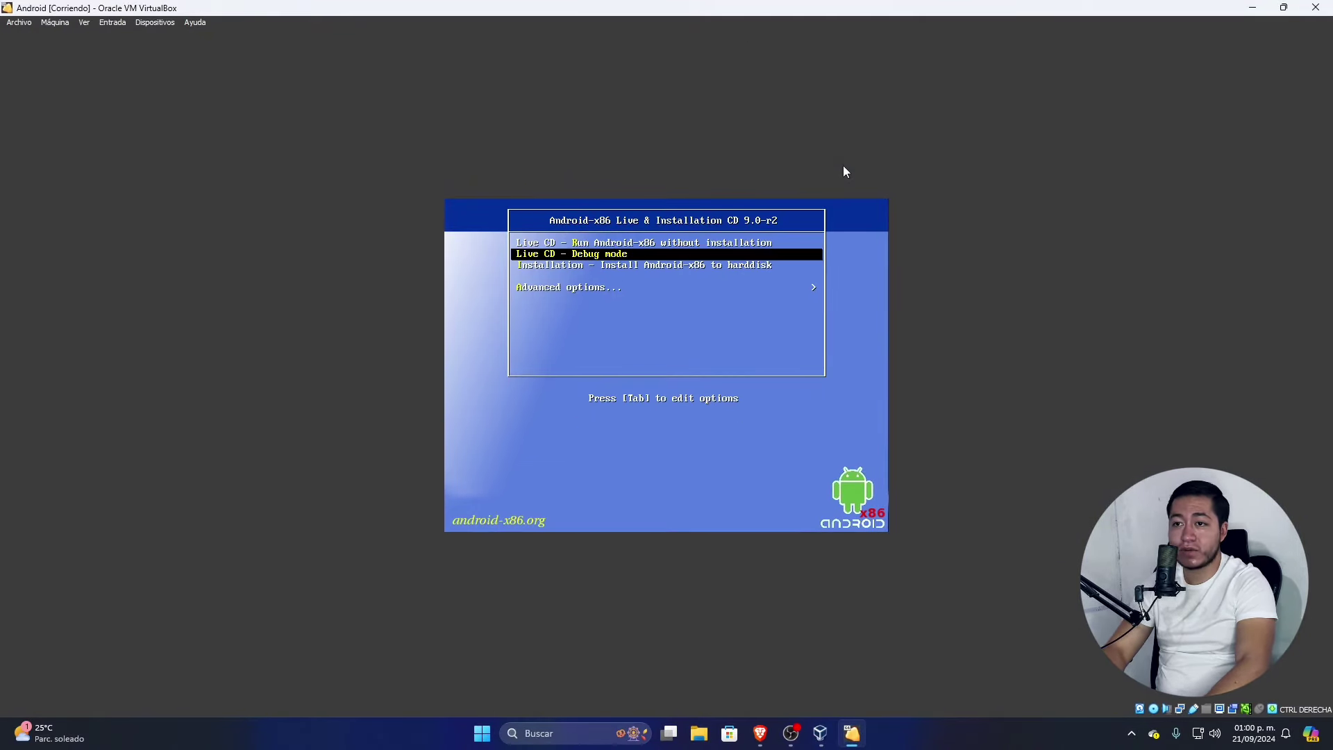
key("Up")
key("Down")
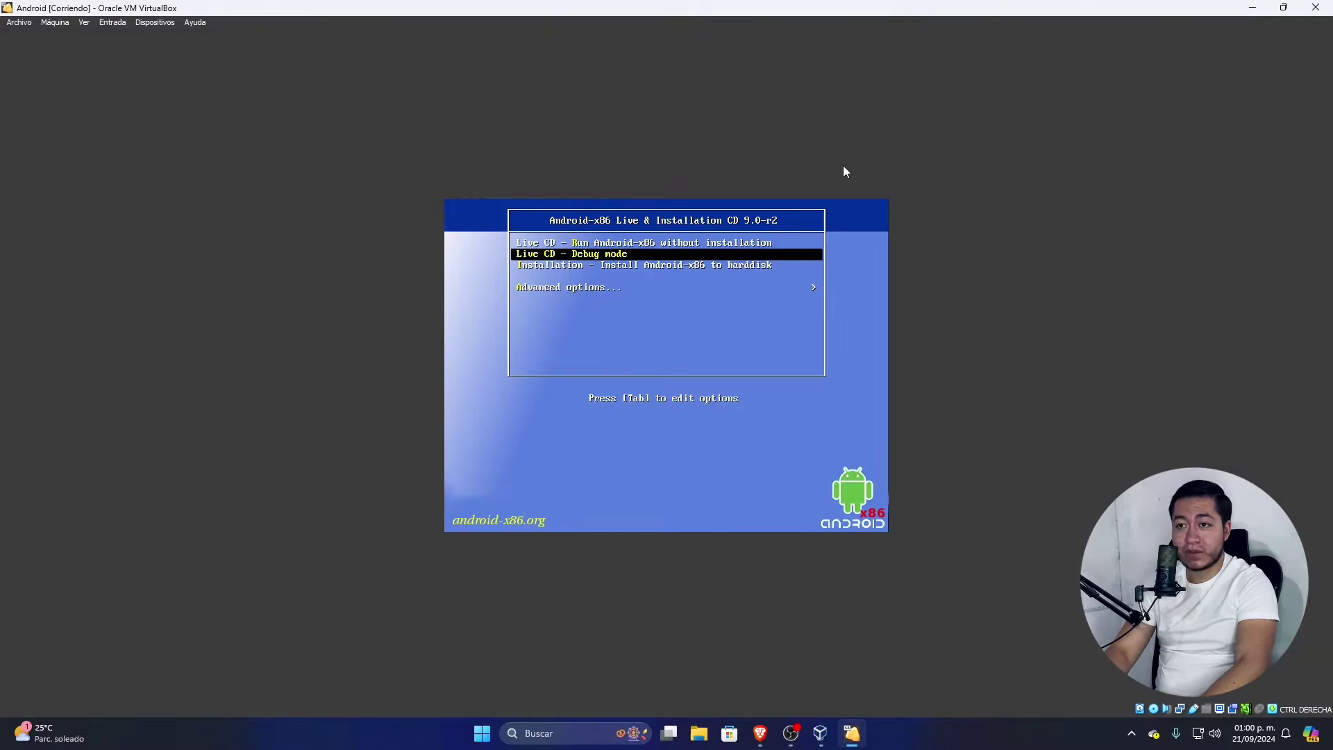
key("Up")
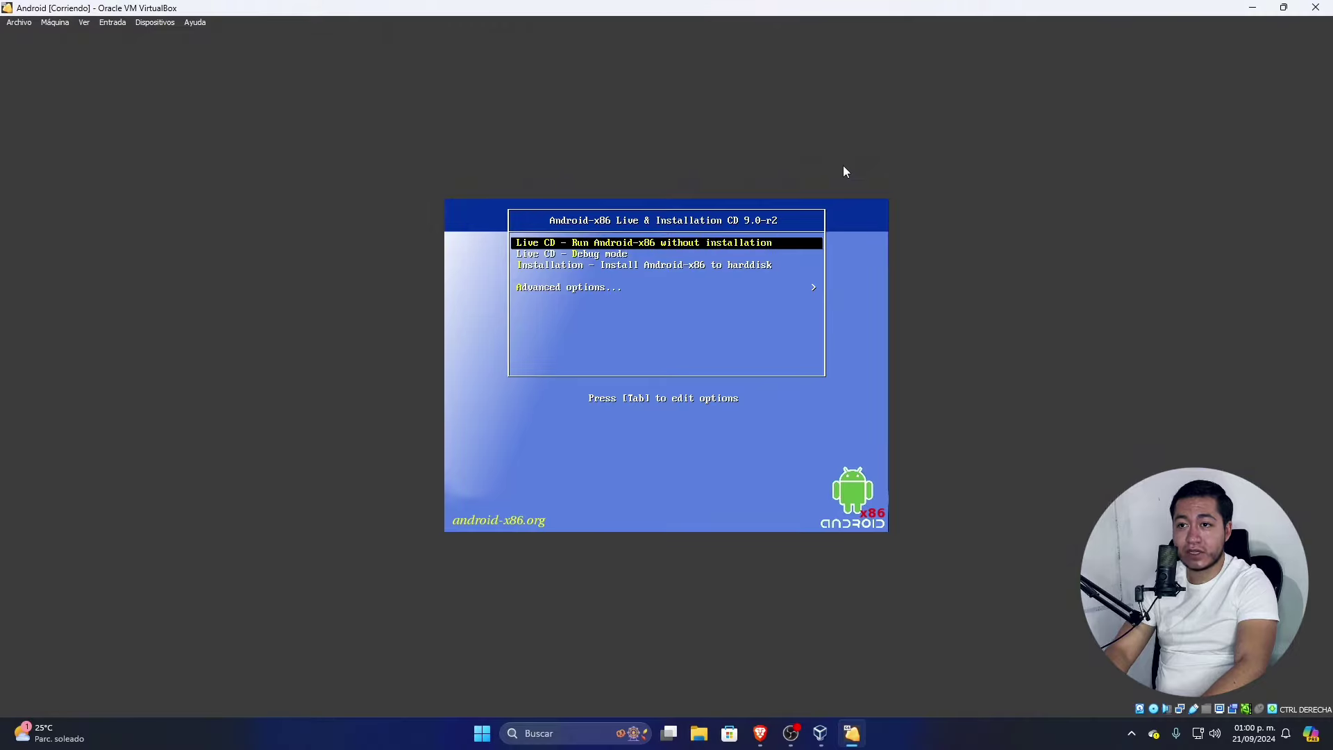
key("Down")
key("Down")
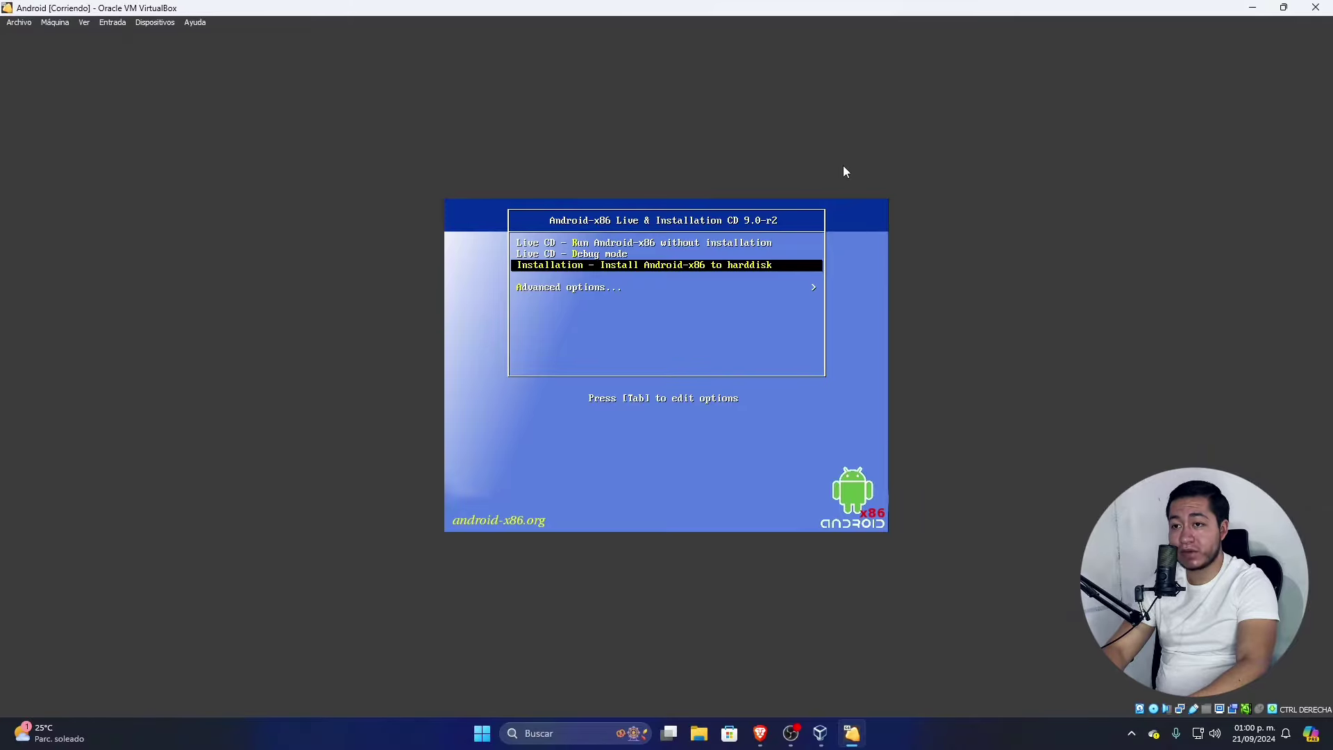
key("Return")
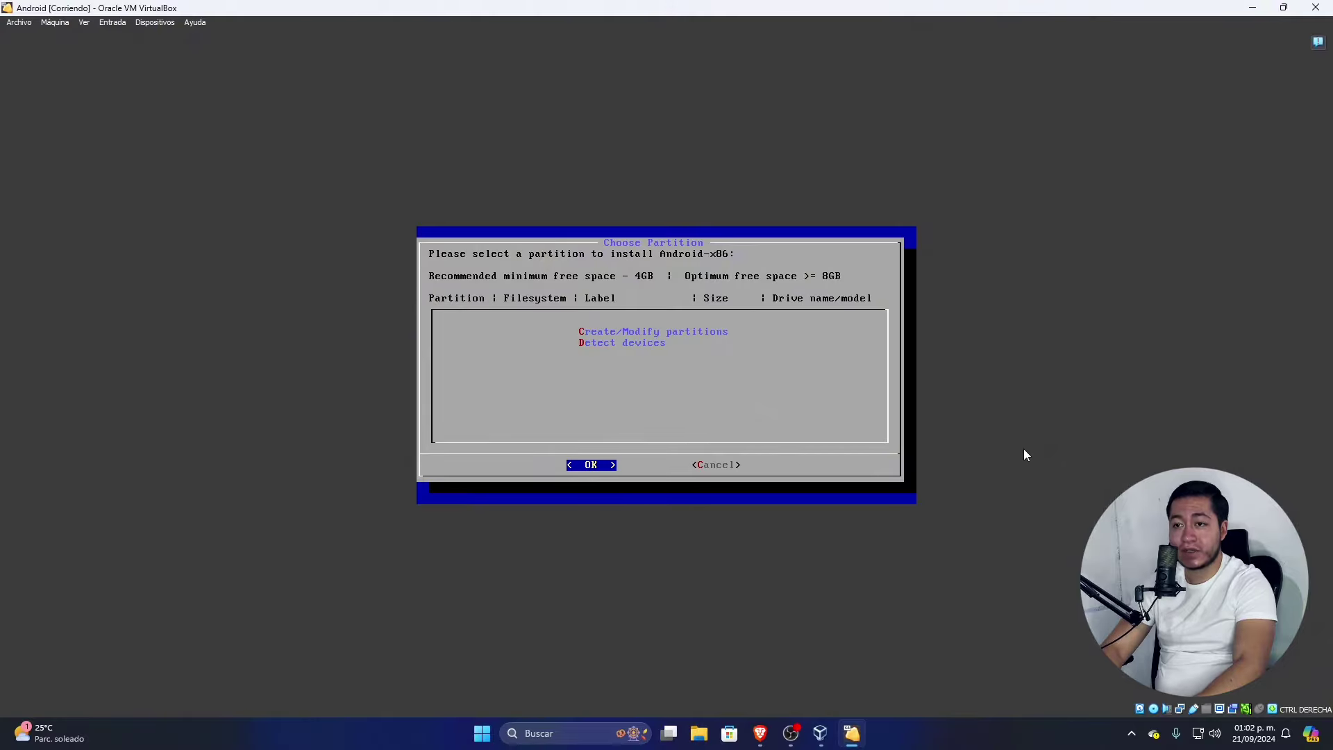
- Choose Create/Modify partitions in the installer and decline the use of GPT
key("Tab")
key("Left")
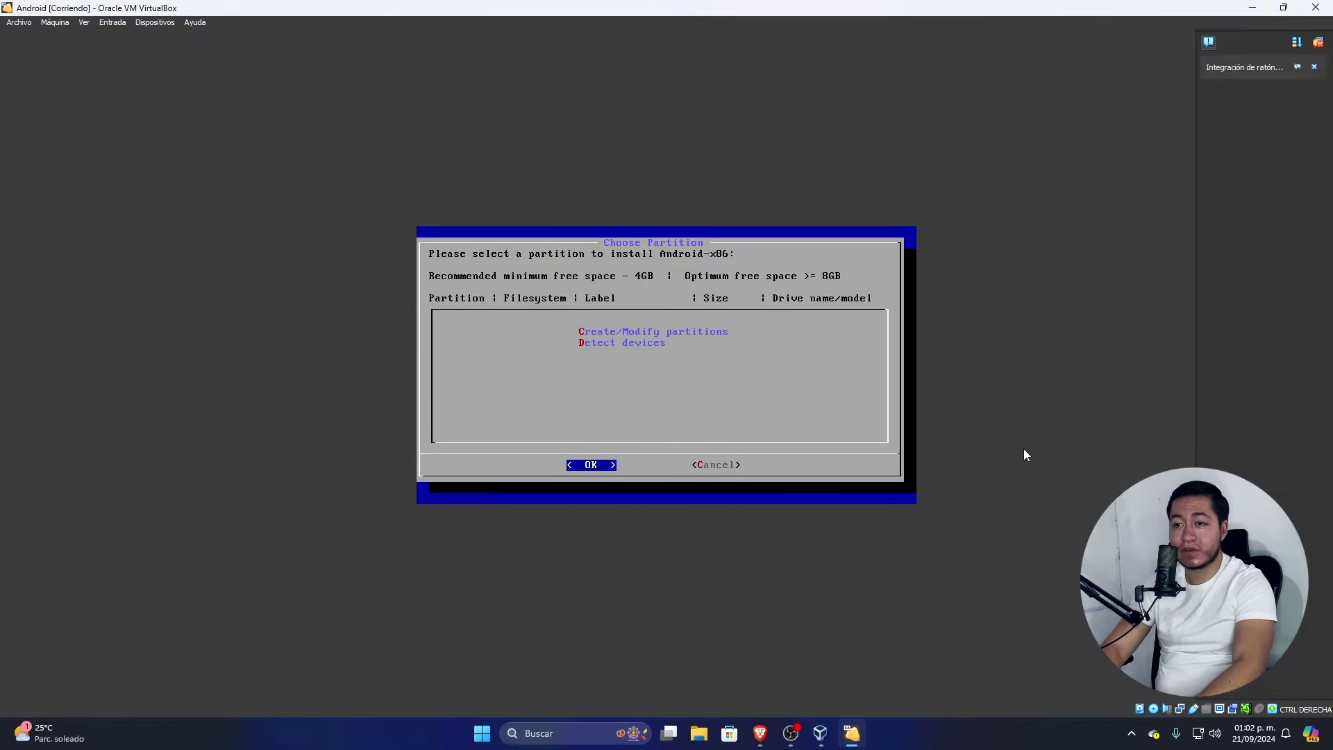
key("Up")
key("Down")
key("Up")
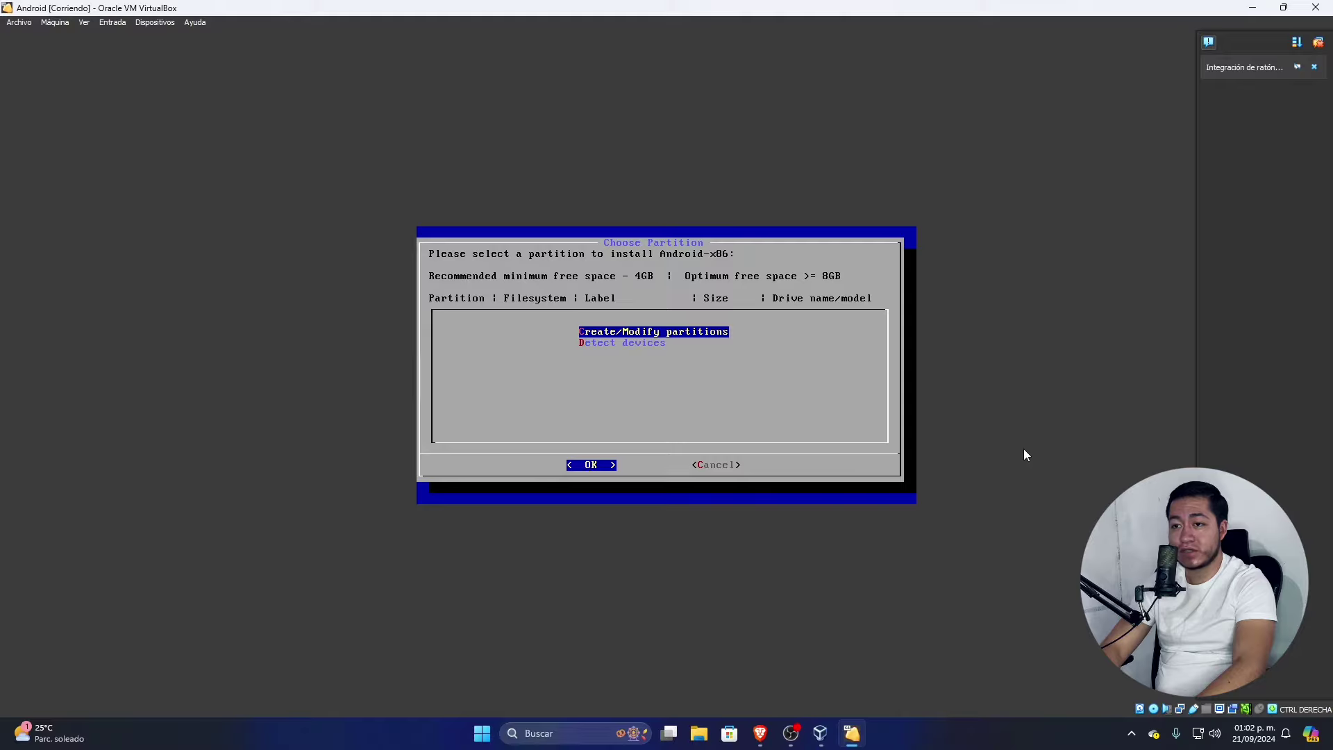
key("Return")
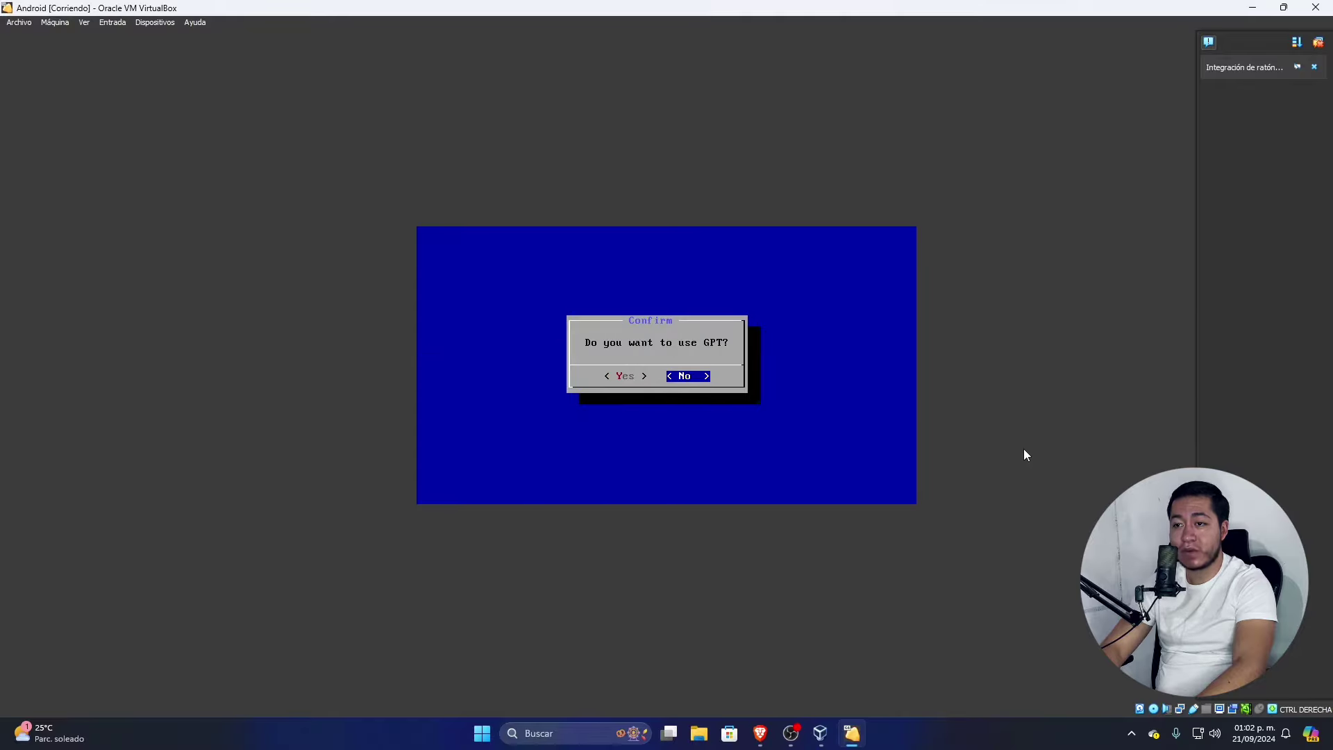
key("Return")
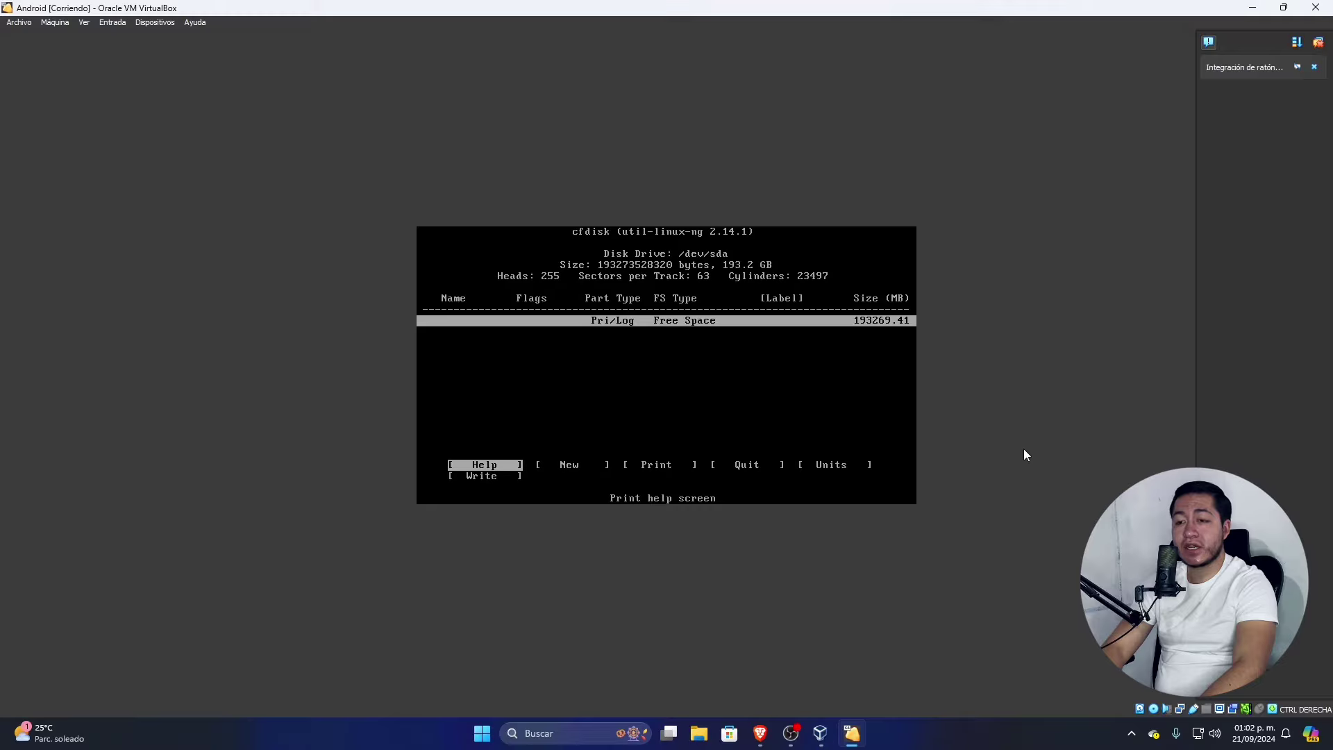
- Create a new primary partition of 193269.40 MB from the disk's free space
key("Right")
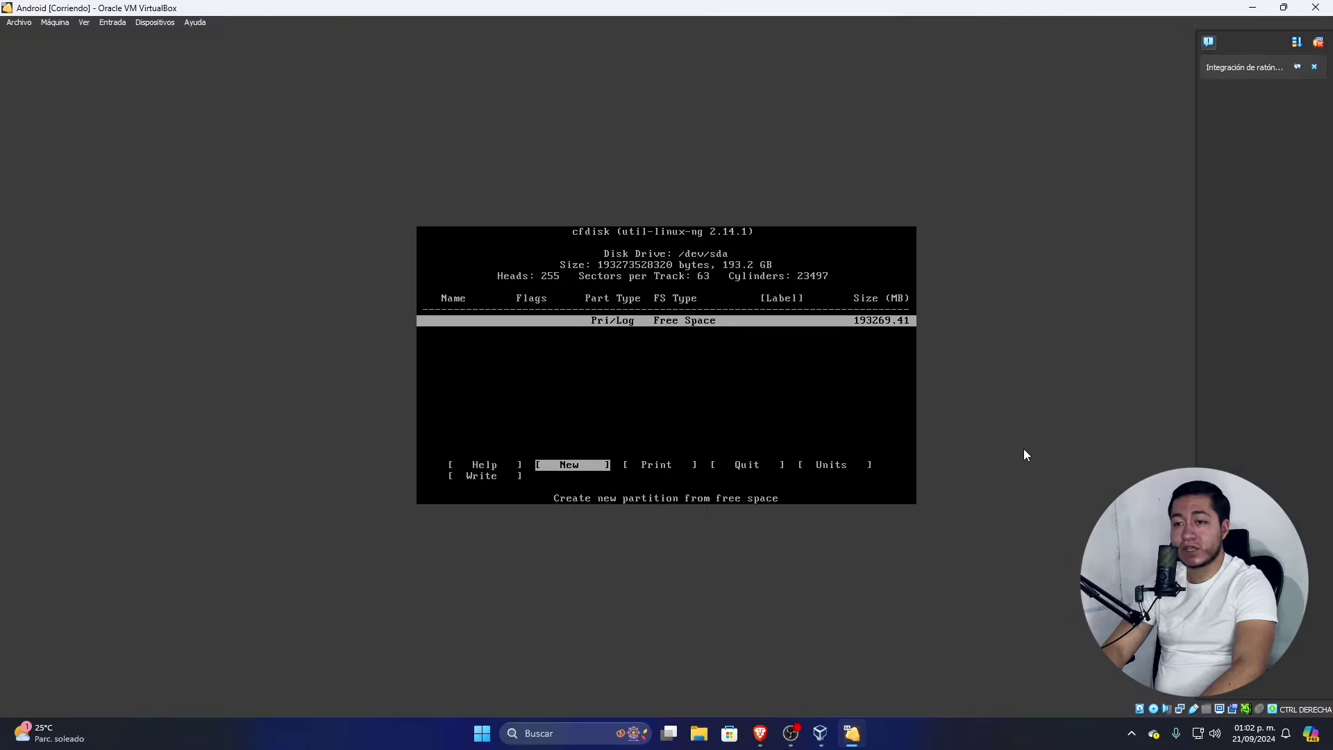
key("Left")
key("Right")
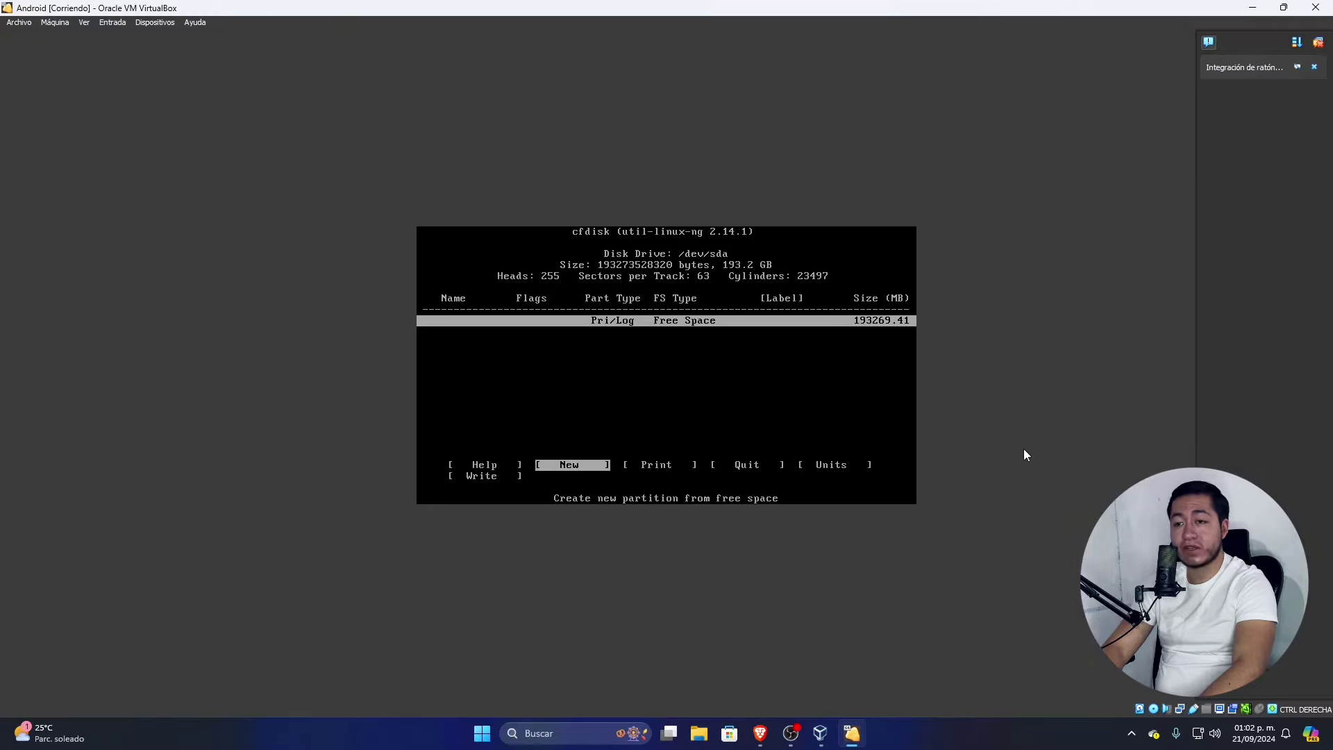
key("Left")
key("Right")
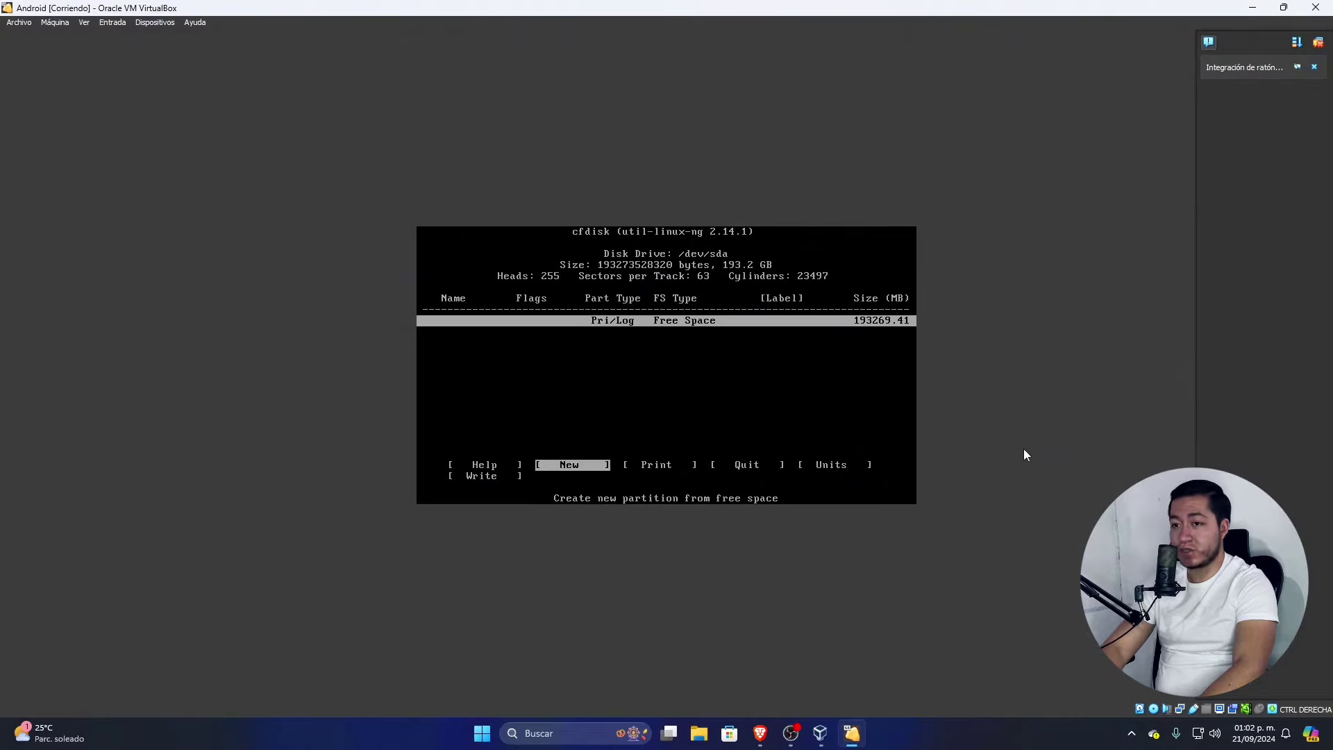
key("Return")
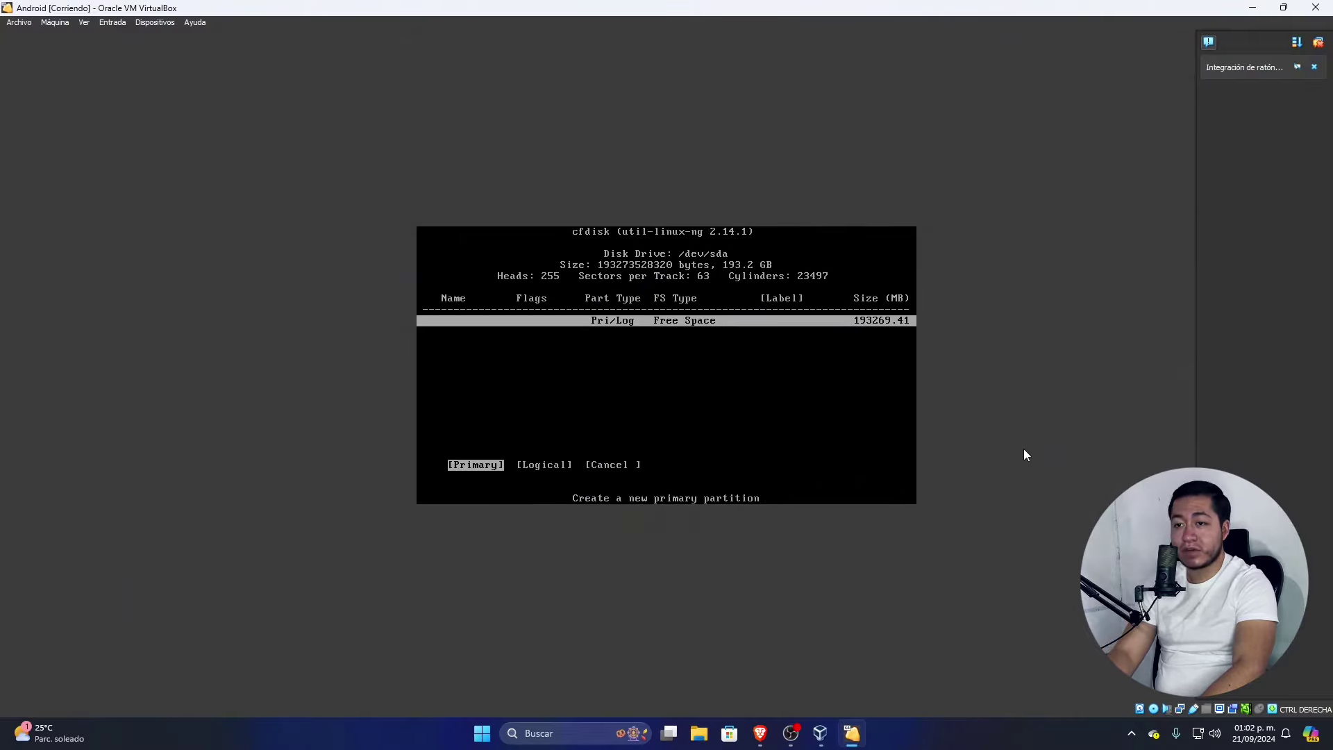
key("Return")
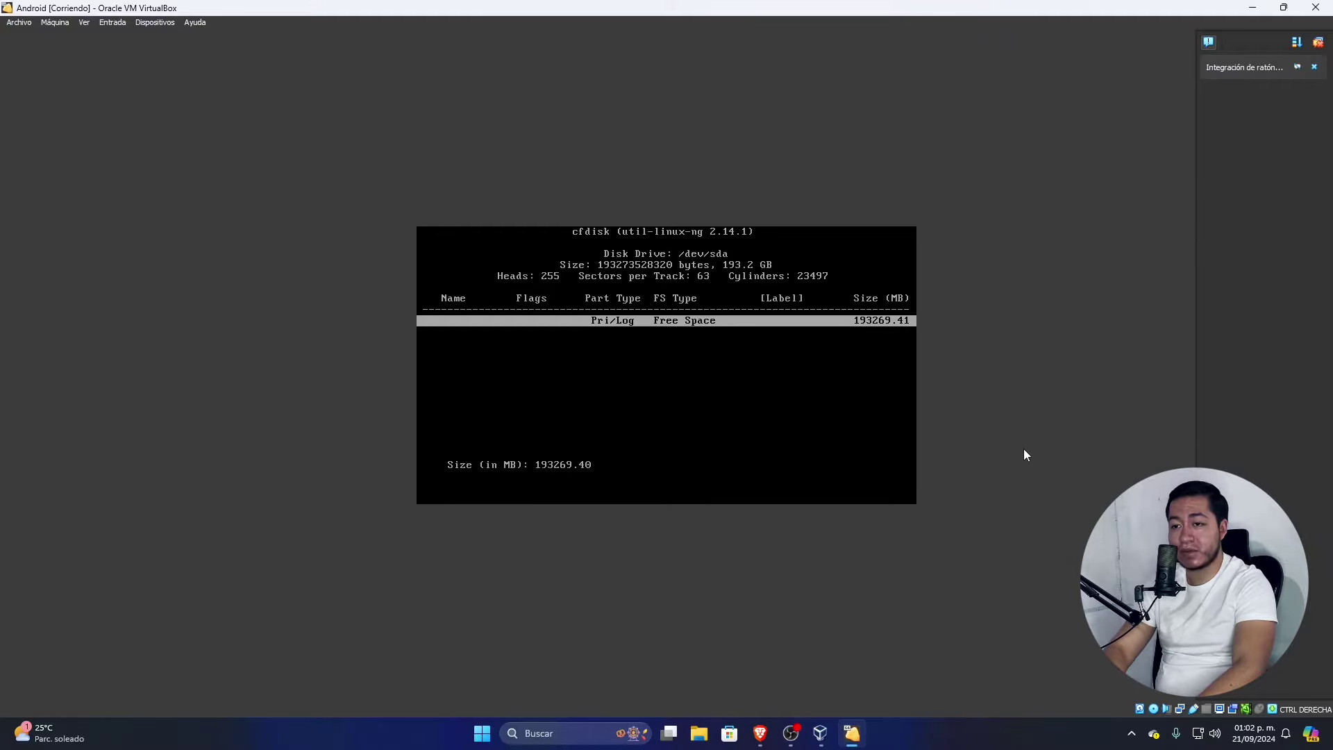
key("Return")
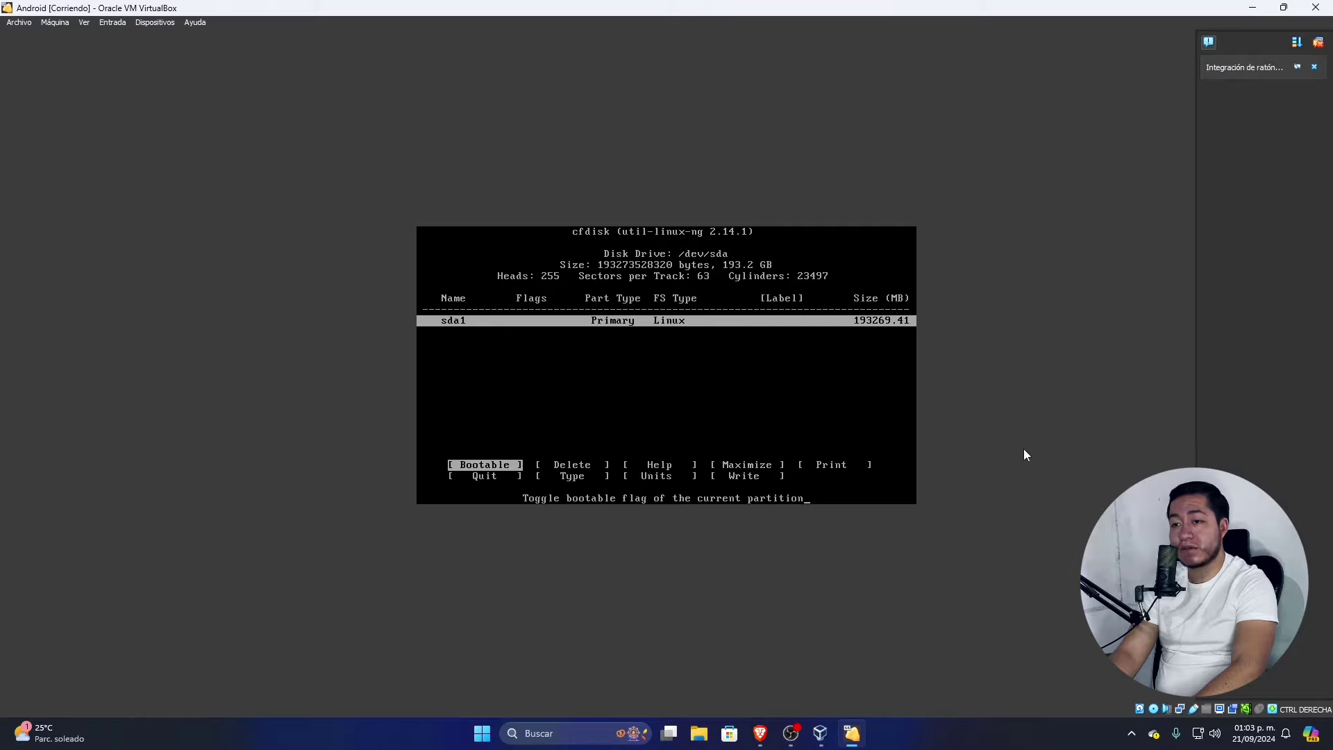
- Write the partition table with the new primary partition to disk, answering yes to the confirmation
key("Right")
key("Right")
key("Right")
key("Right")
key("Right")
key("Right")
key("Right")
key("Right")
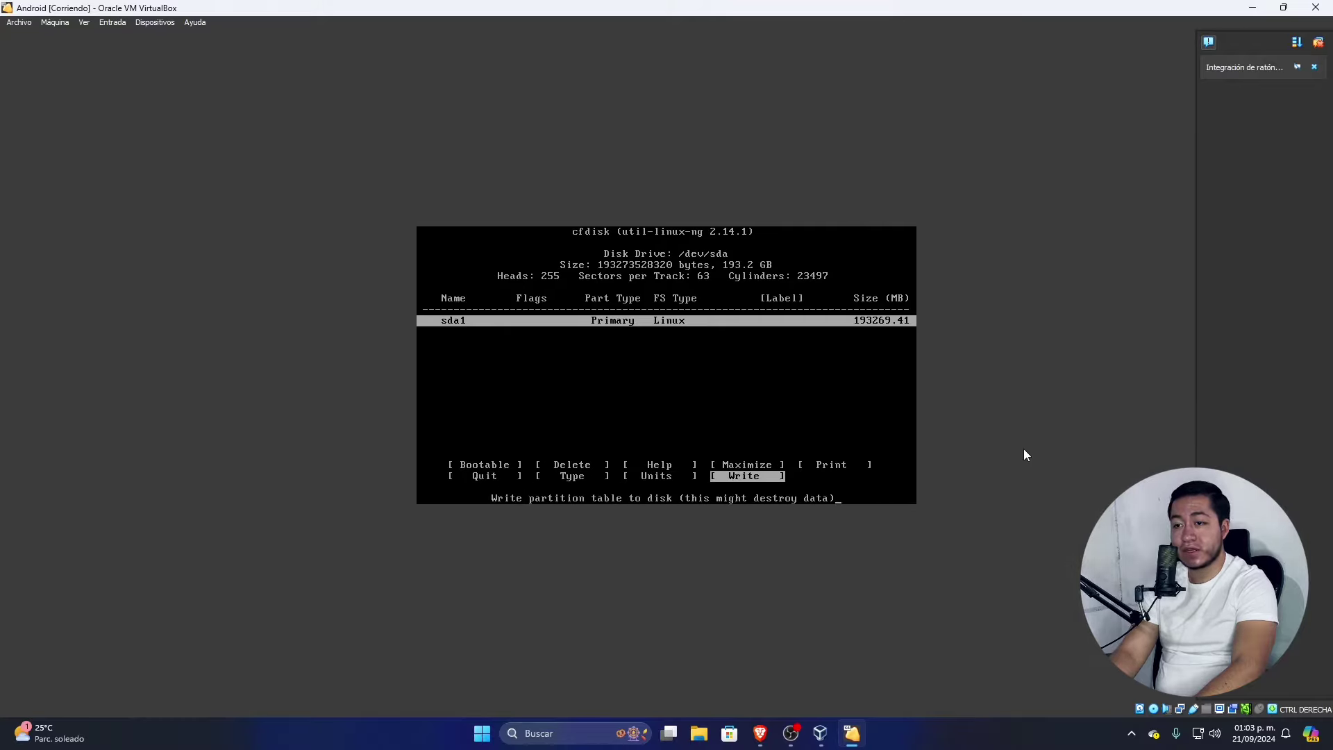
key("Return")
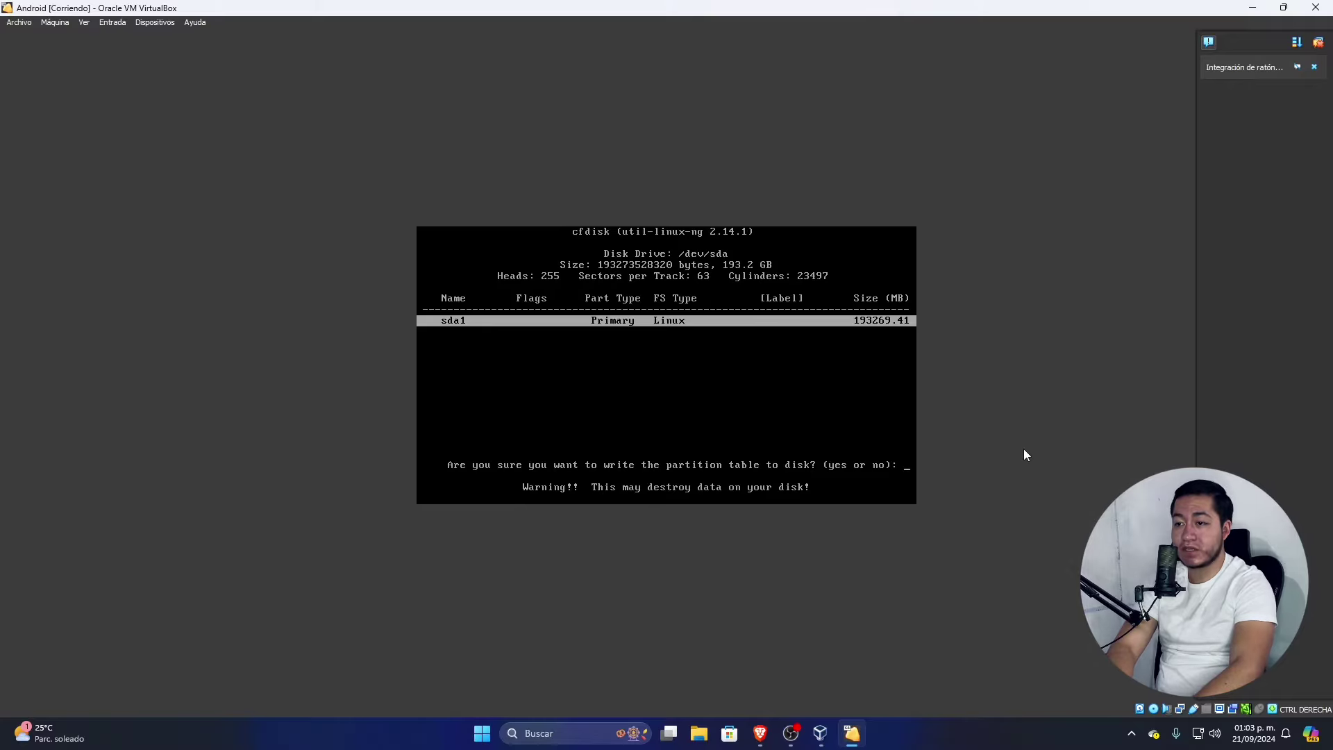
type("ye")
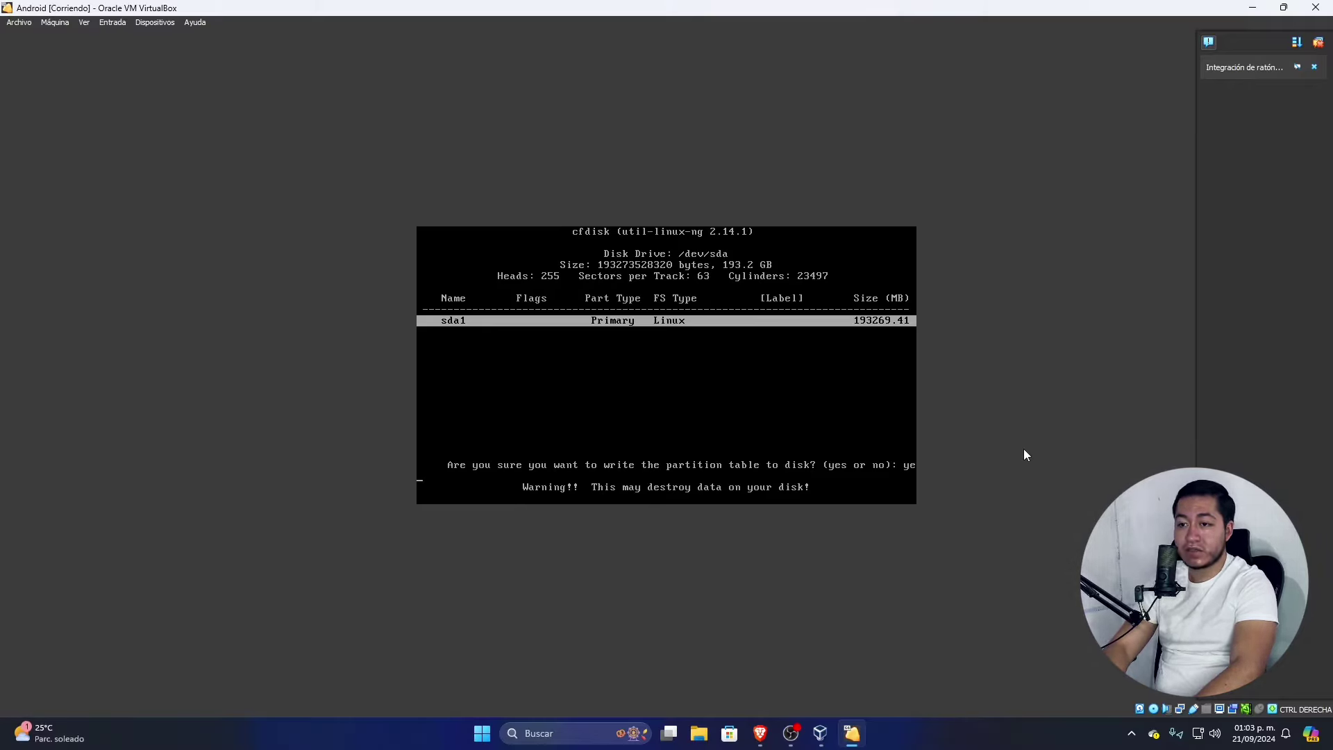
key("Return")
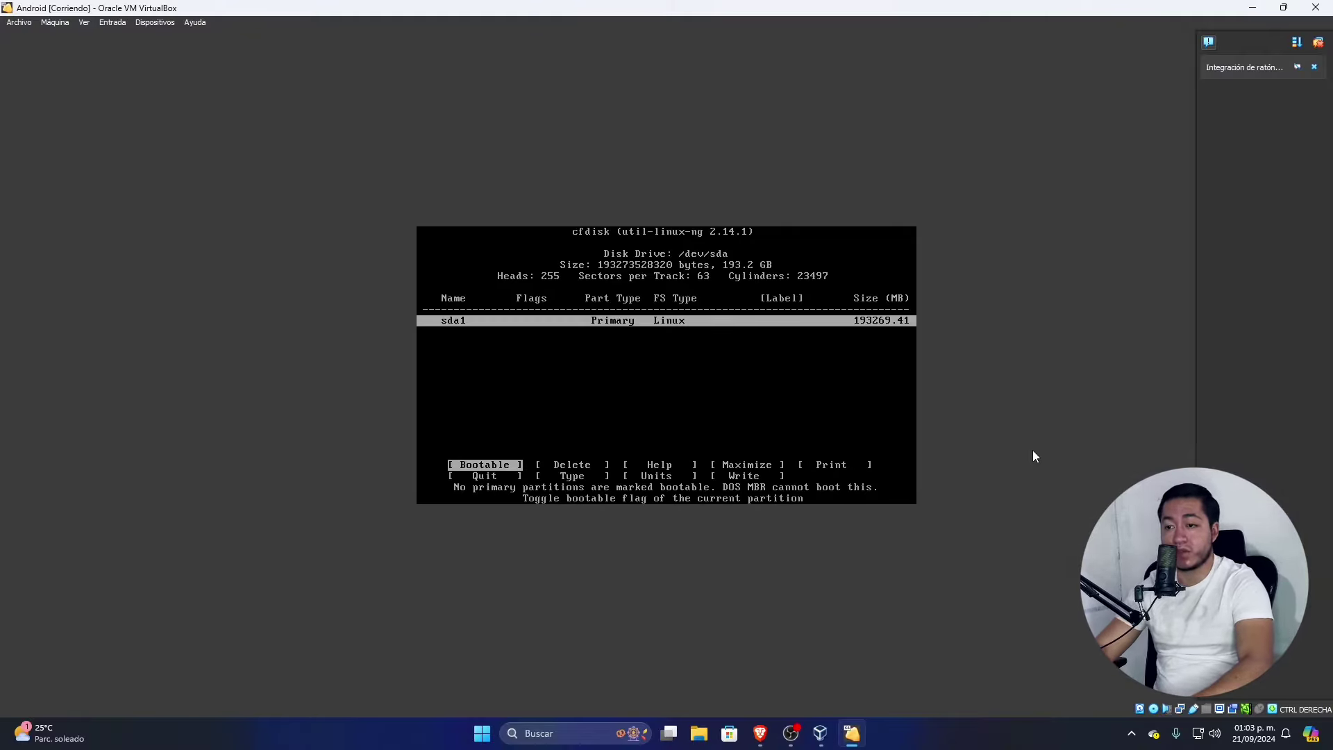
- Turn on the bootable flag of the primary Linux partition sda1
key("Down")
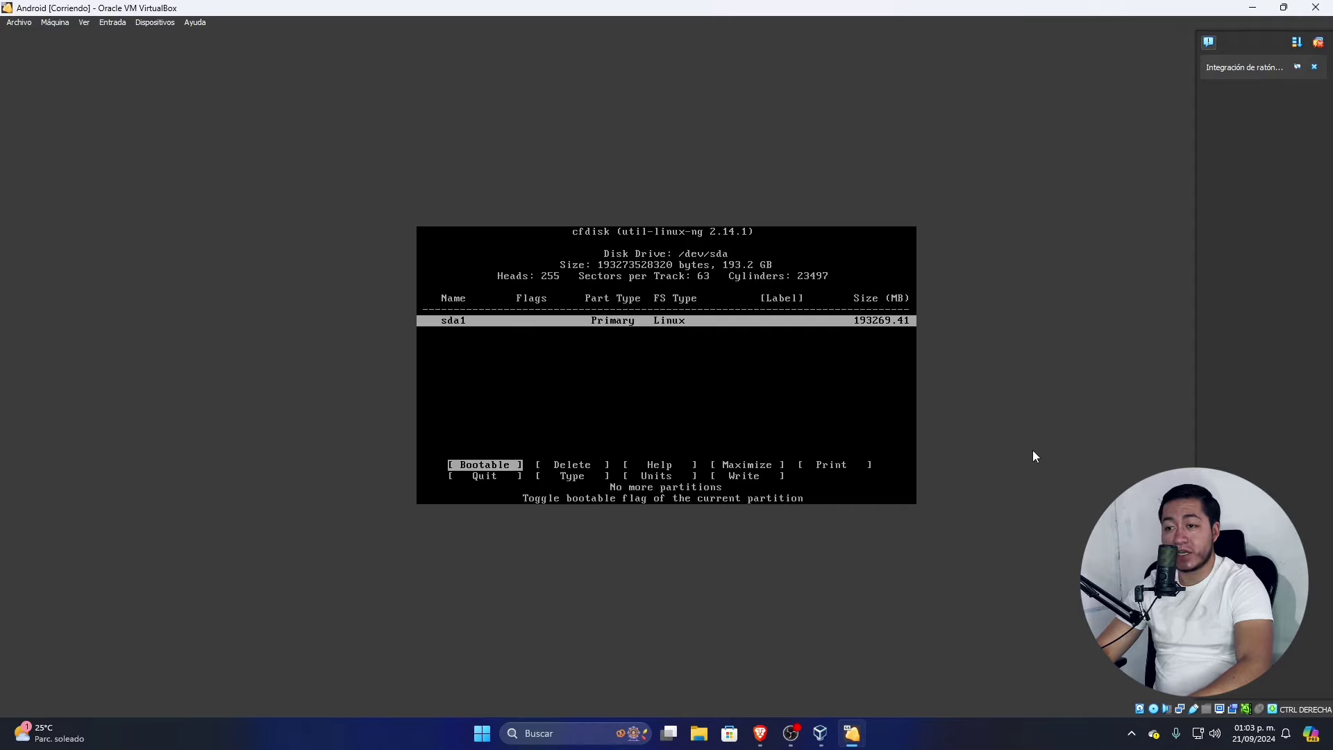
key("Right")
key("Right")
key("Left")
key("Left")
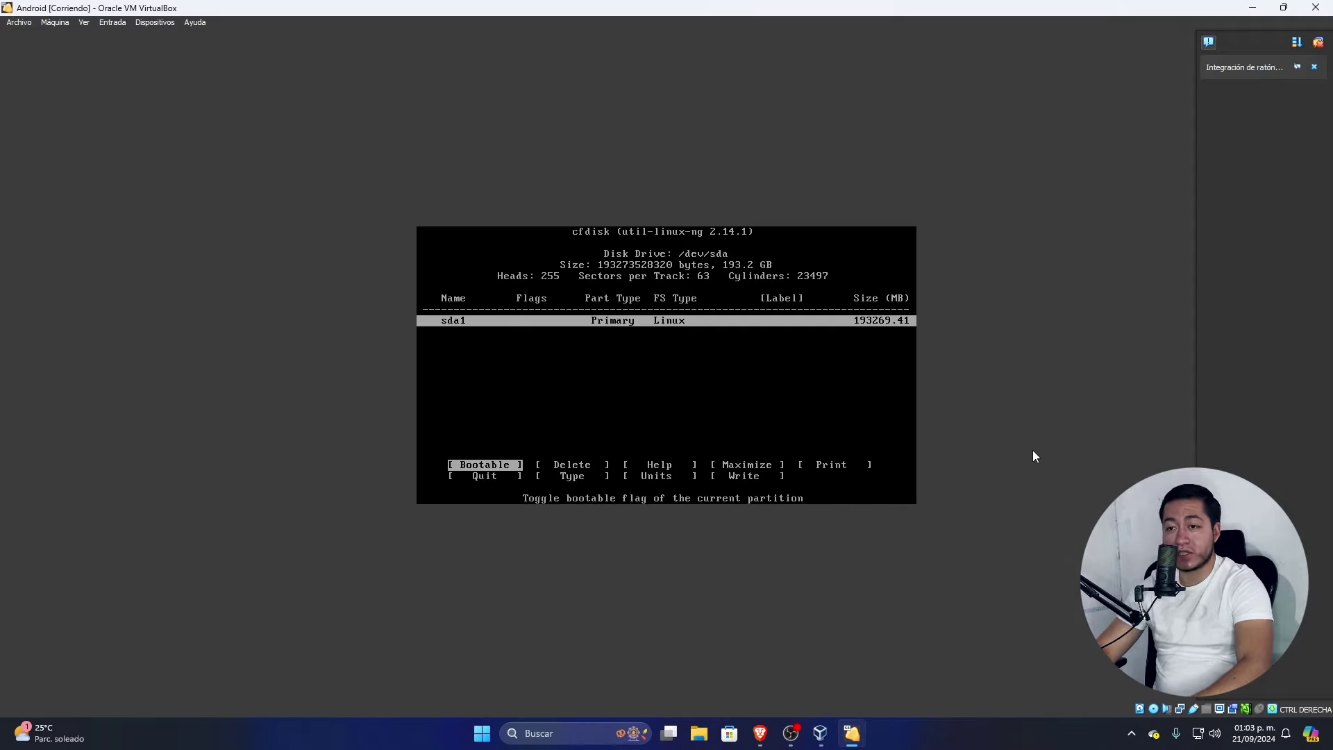
key("Right")
key("Right")
key("Right")
key("Left")
key("Left")
key("Left")
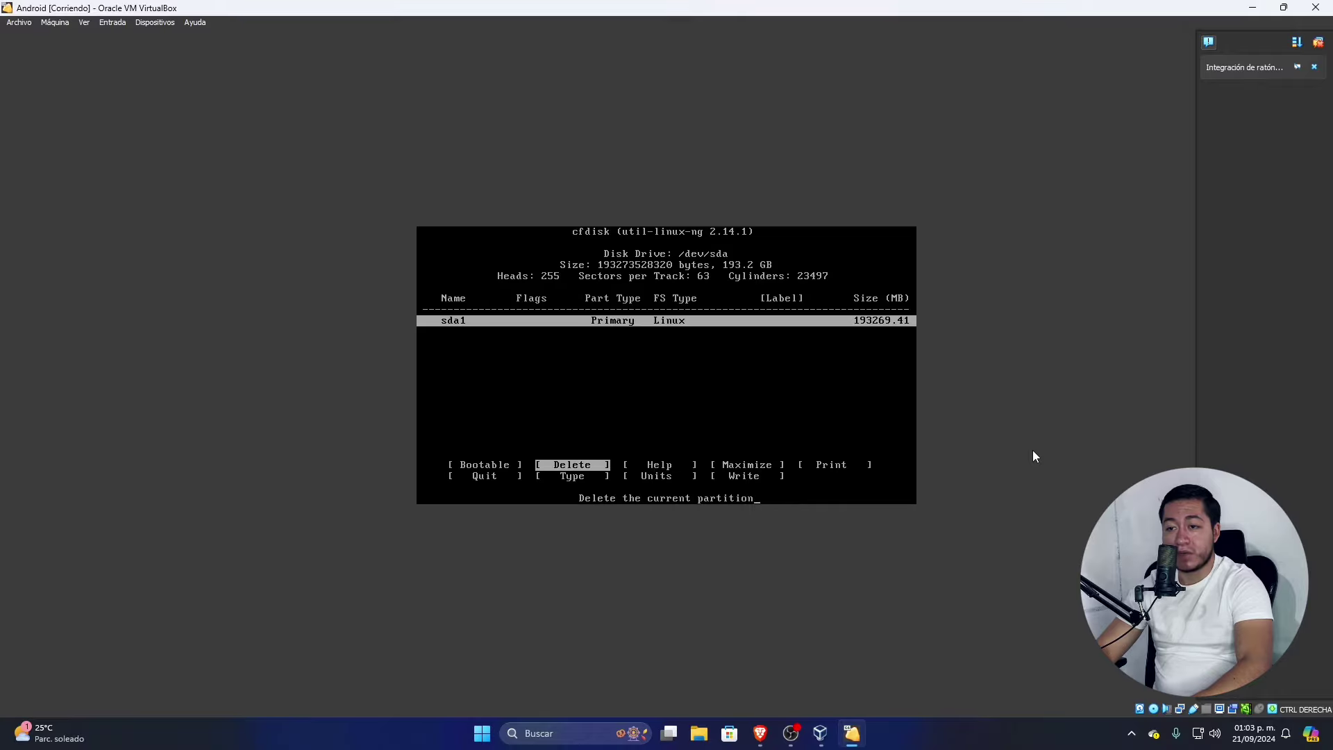
key("Right")
key("Left")
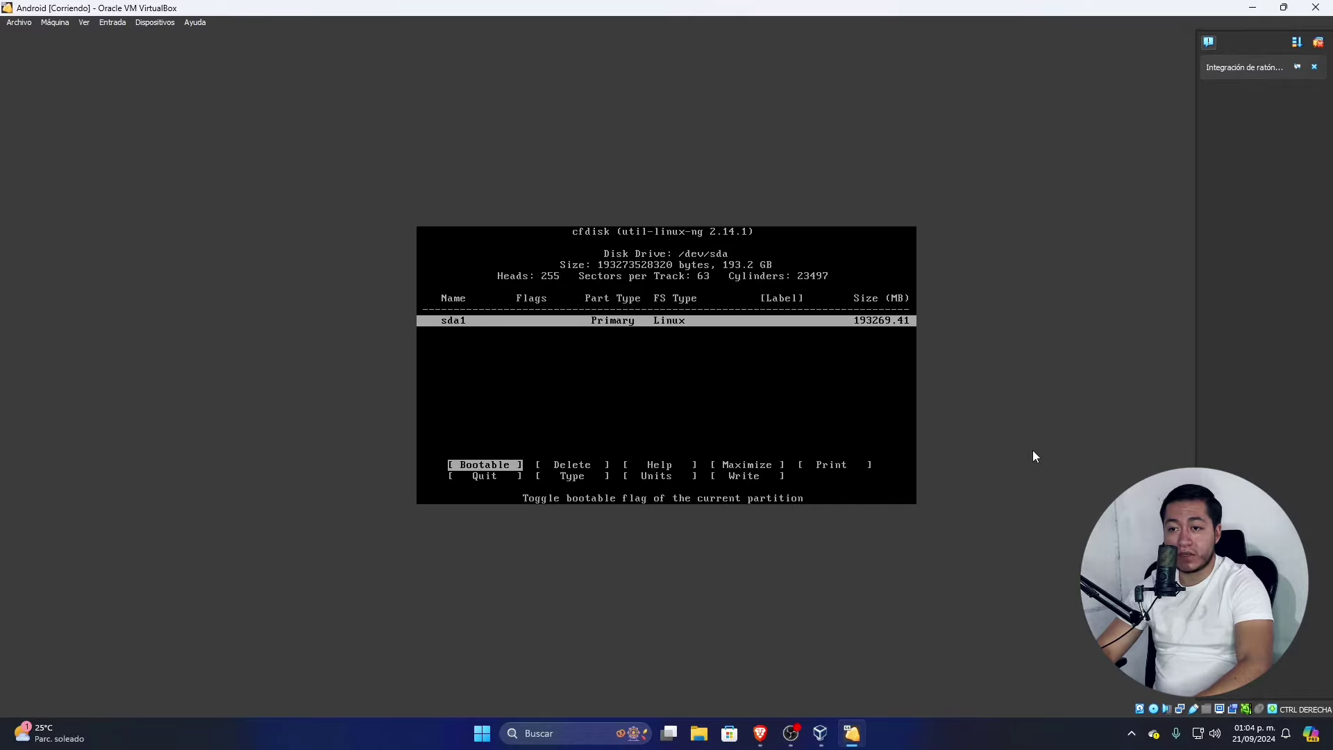
key("Return")
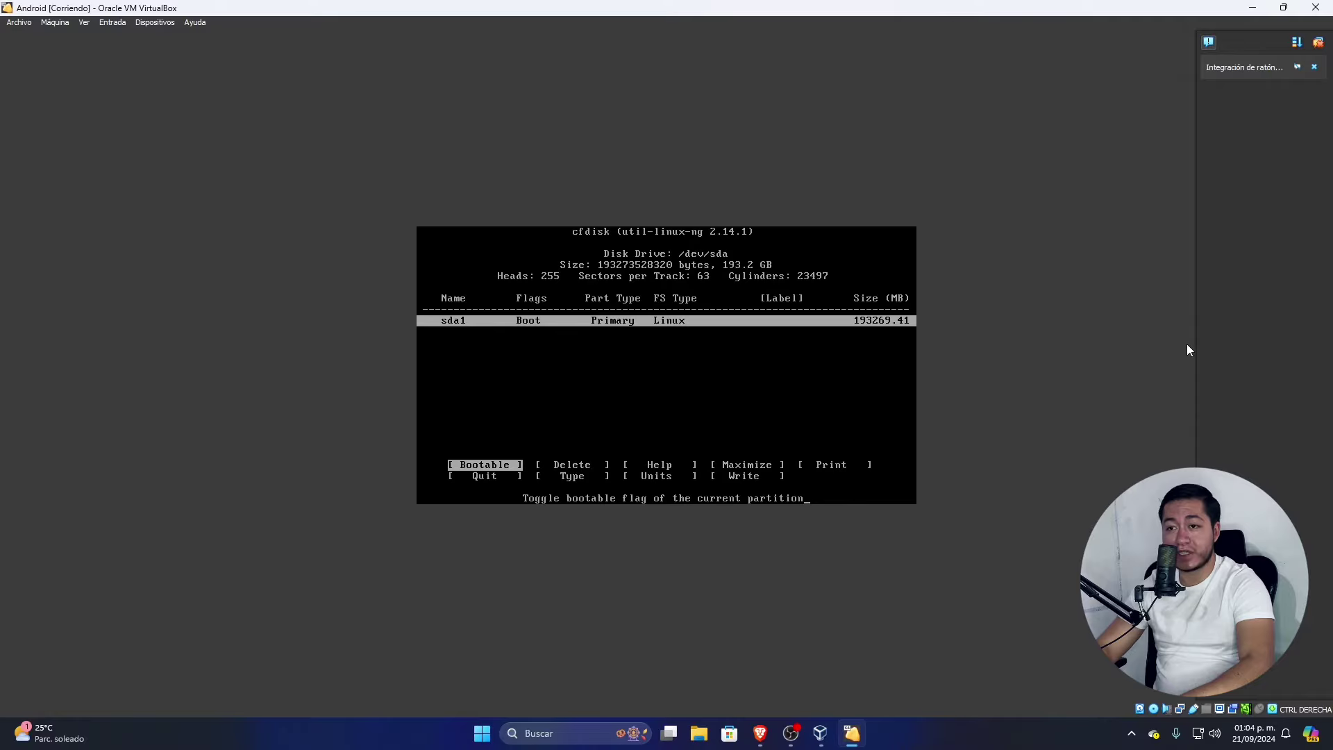
- Write the partition table with the bootable sda1 partition to disk, confirming with yes
key("Down")
key("Right")
key("Right")
key("Right")
key("Right")
key("Right")
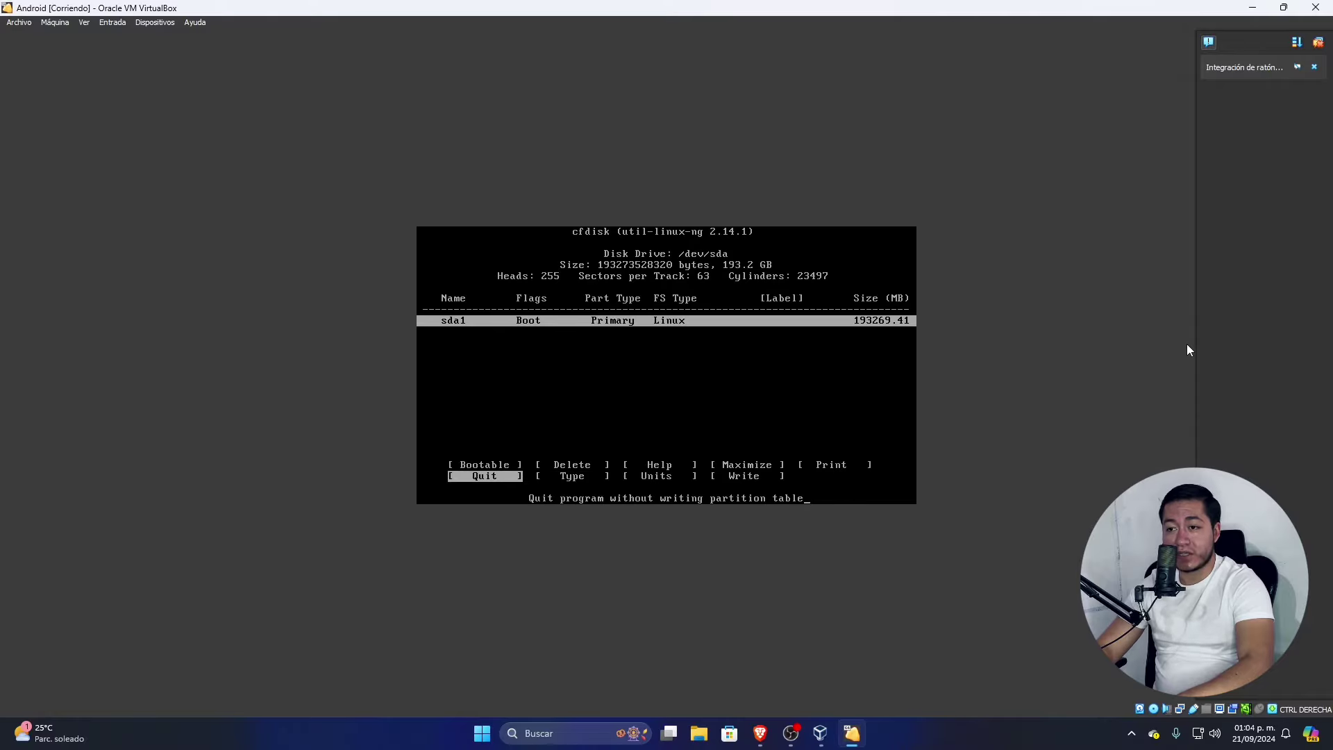
key("Right")
key("Right")
key("Right")
key("Return")
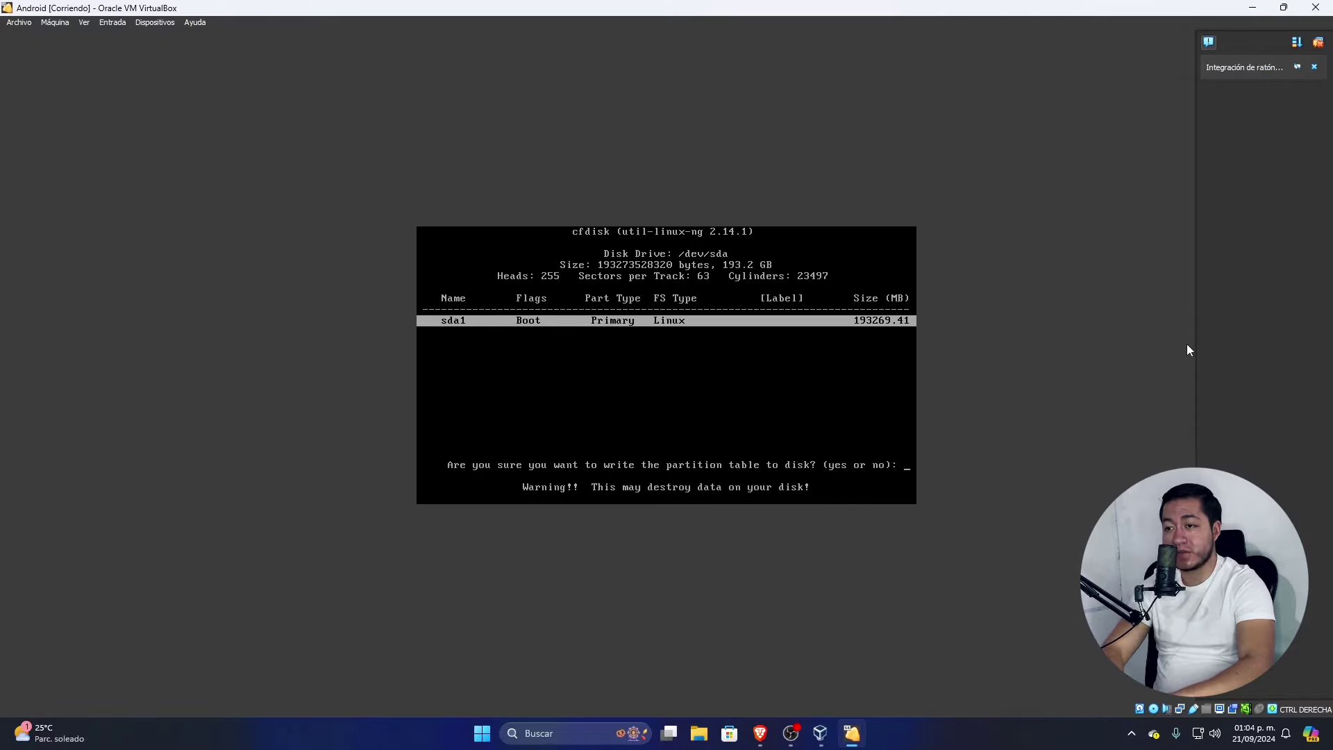
type("ye")
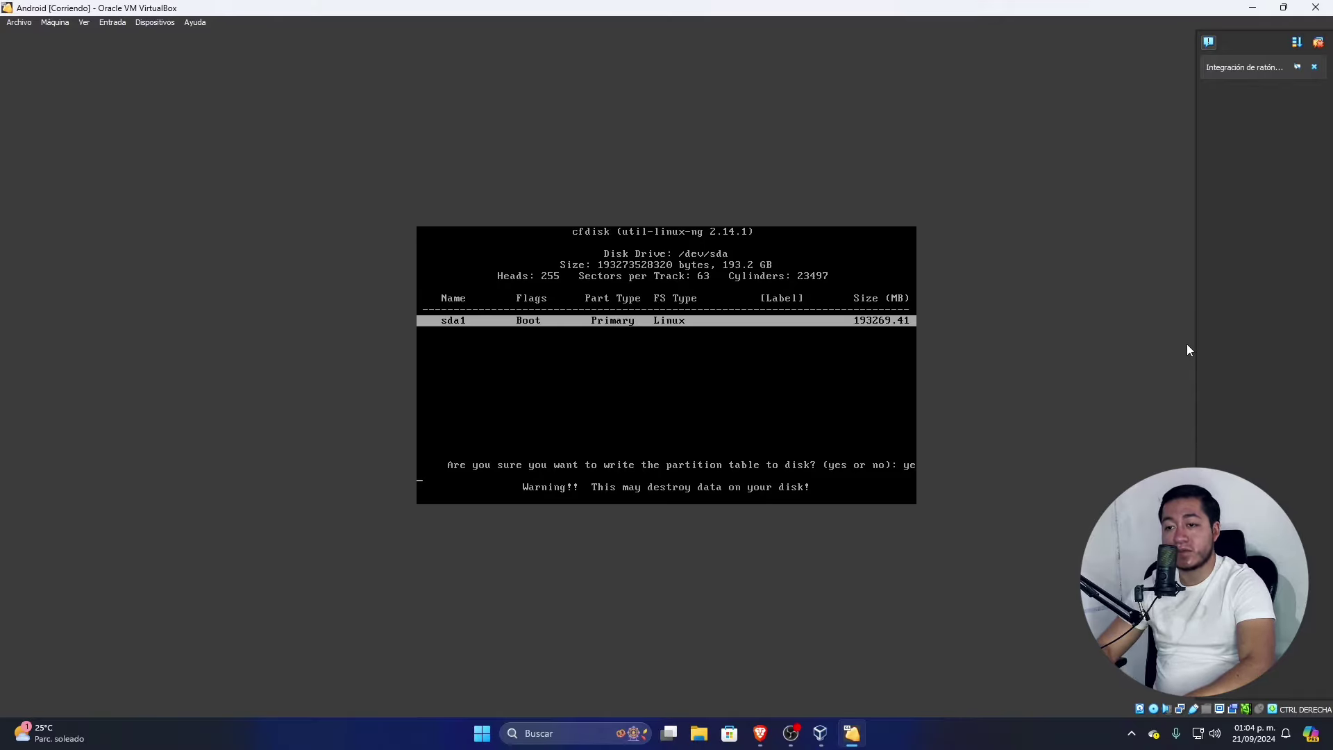
key("Return")
type("yes")
key("Return")
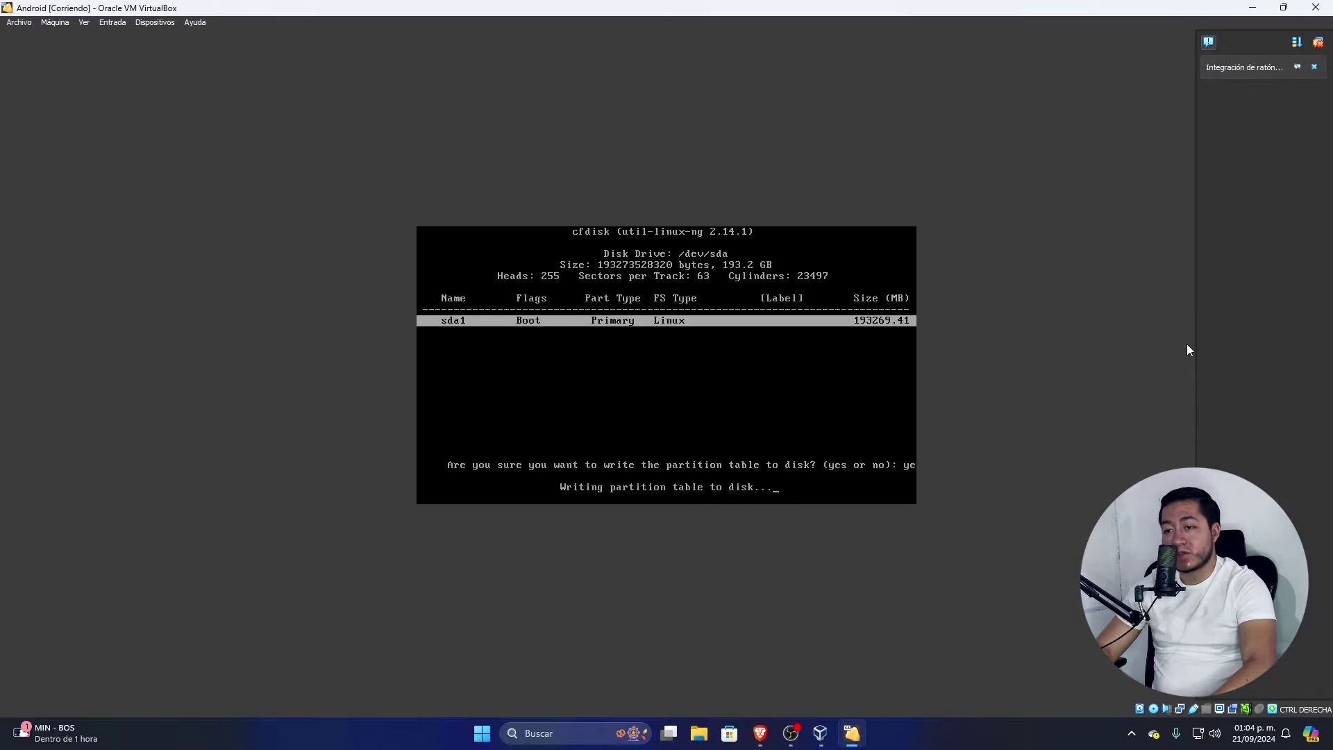